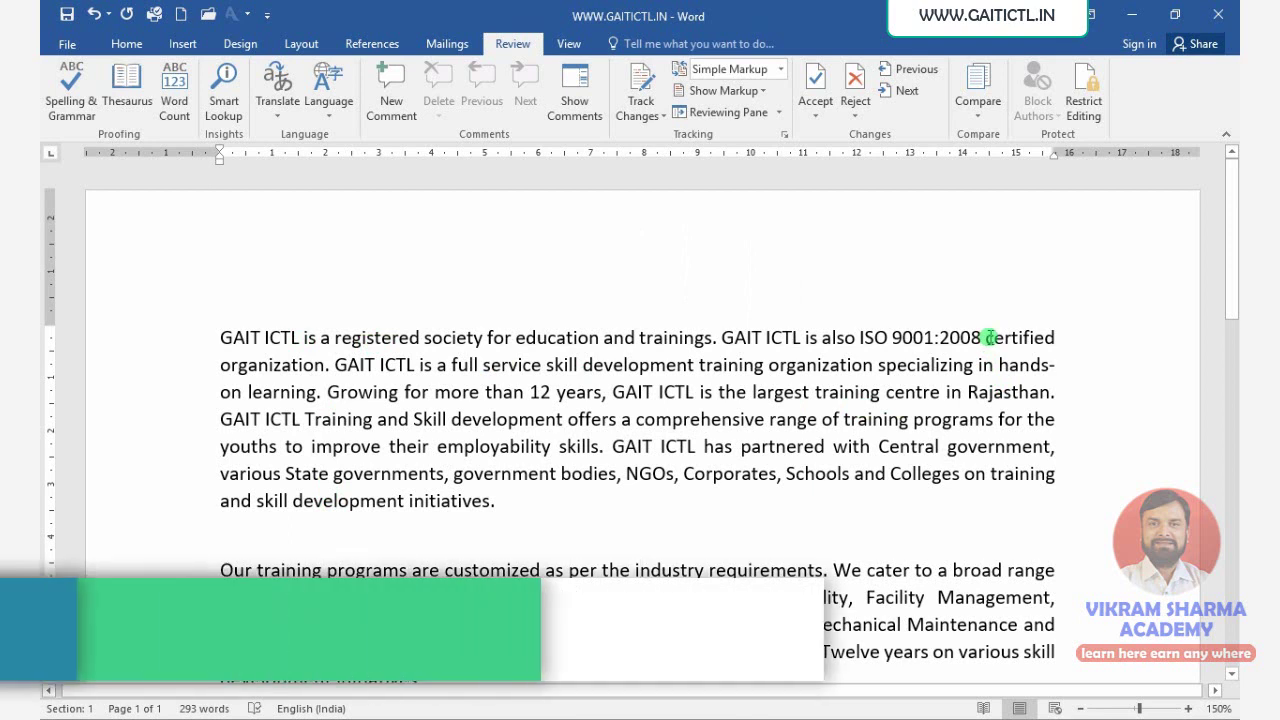
Replace "certified" after ISO 9001:2008 in the first paragraph with the Thesaurus synonym "authorised".
left_click_drag(988, 338, 1053, 340)
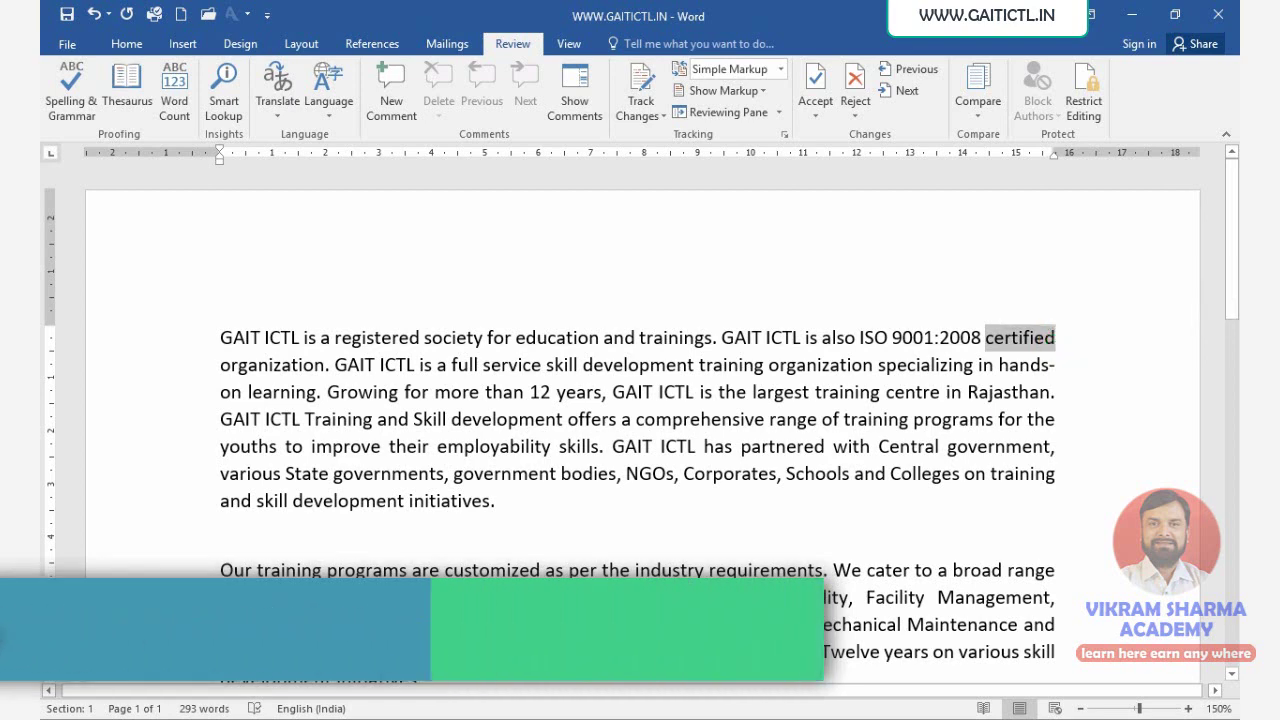
left_click(127, 88)
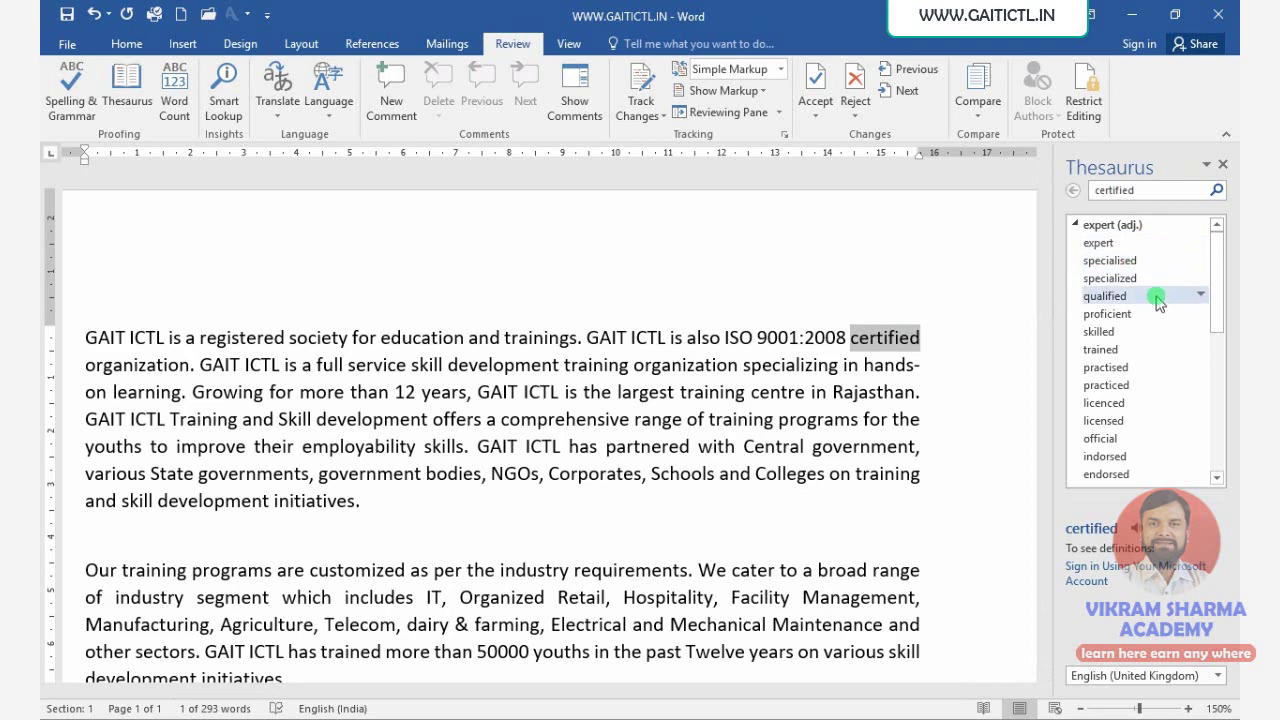
scroll(1184, 330, "down", 8)
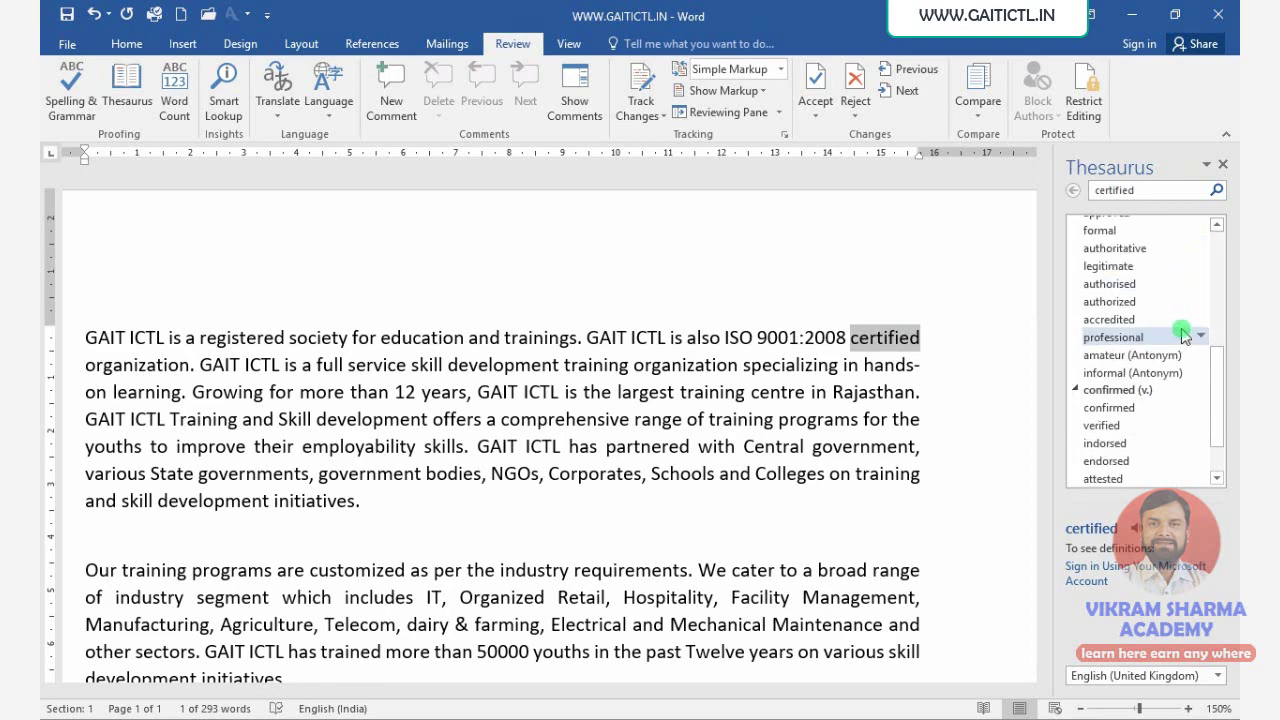
scroll(1184, 336, "down", 3)
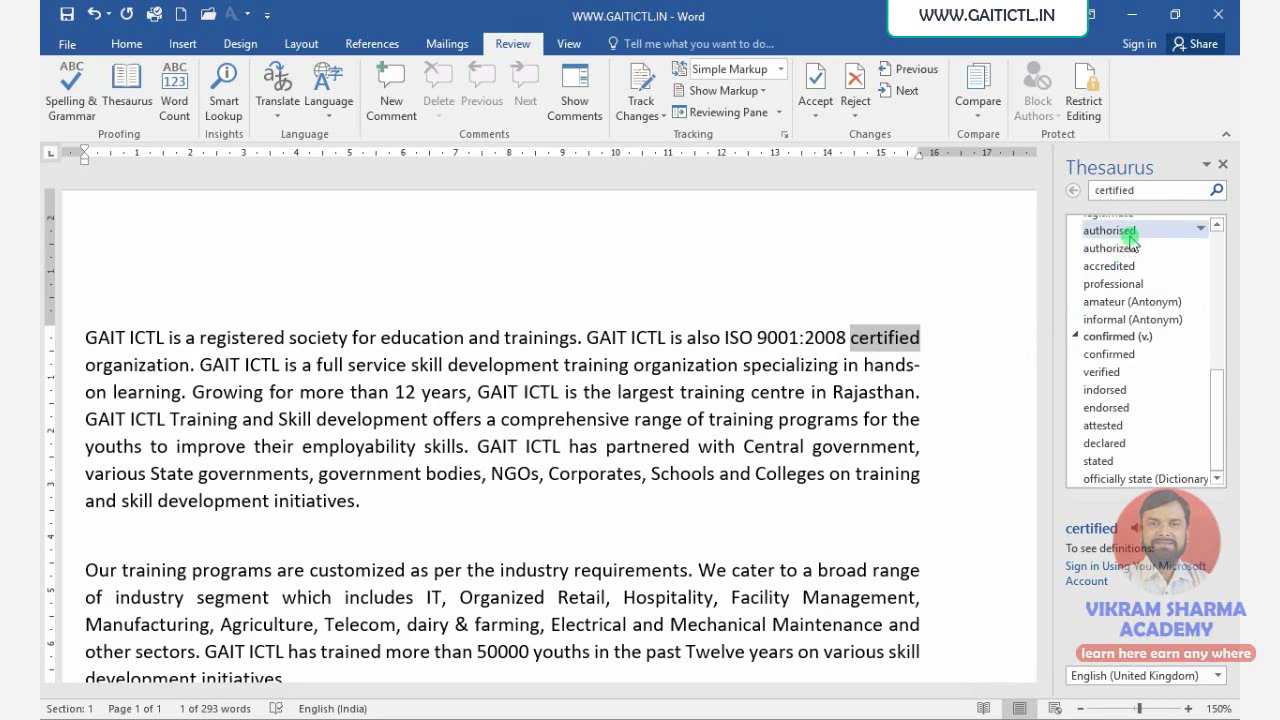
left_click(1201, 230)
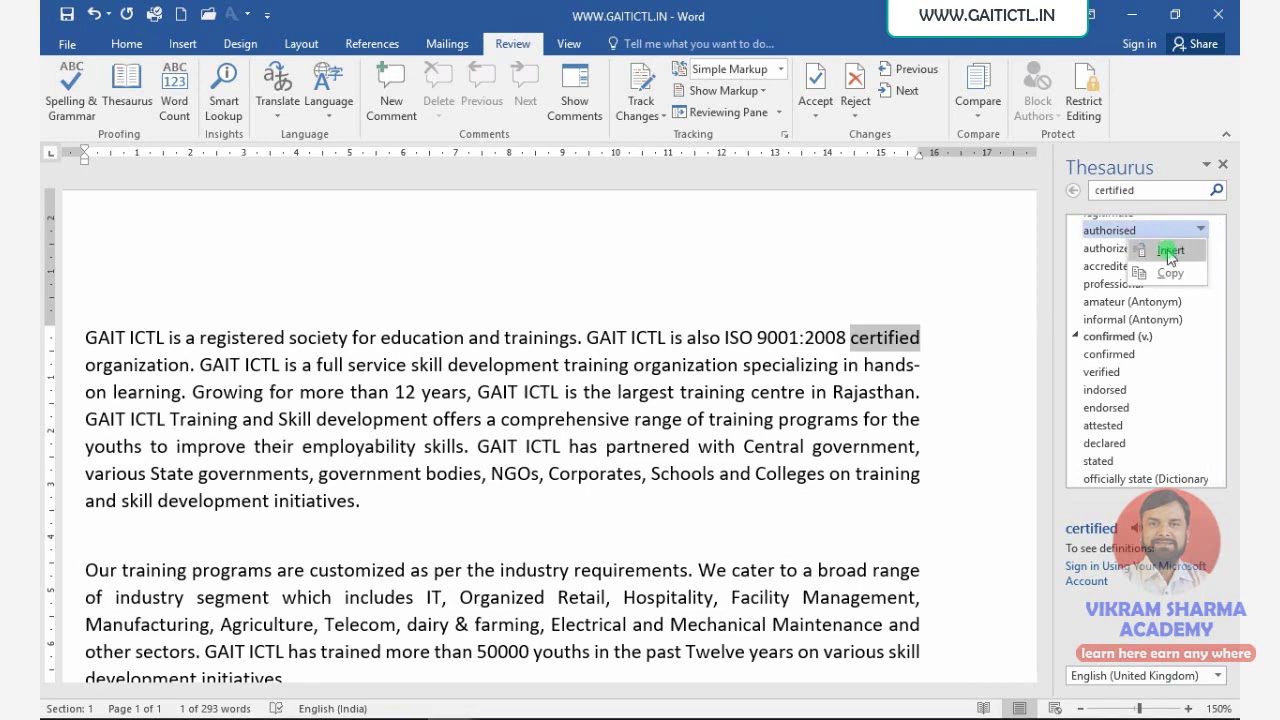
left_click(1170, 252)
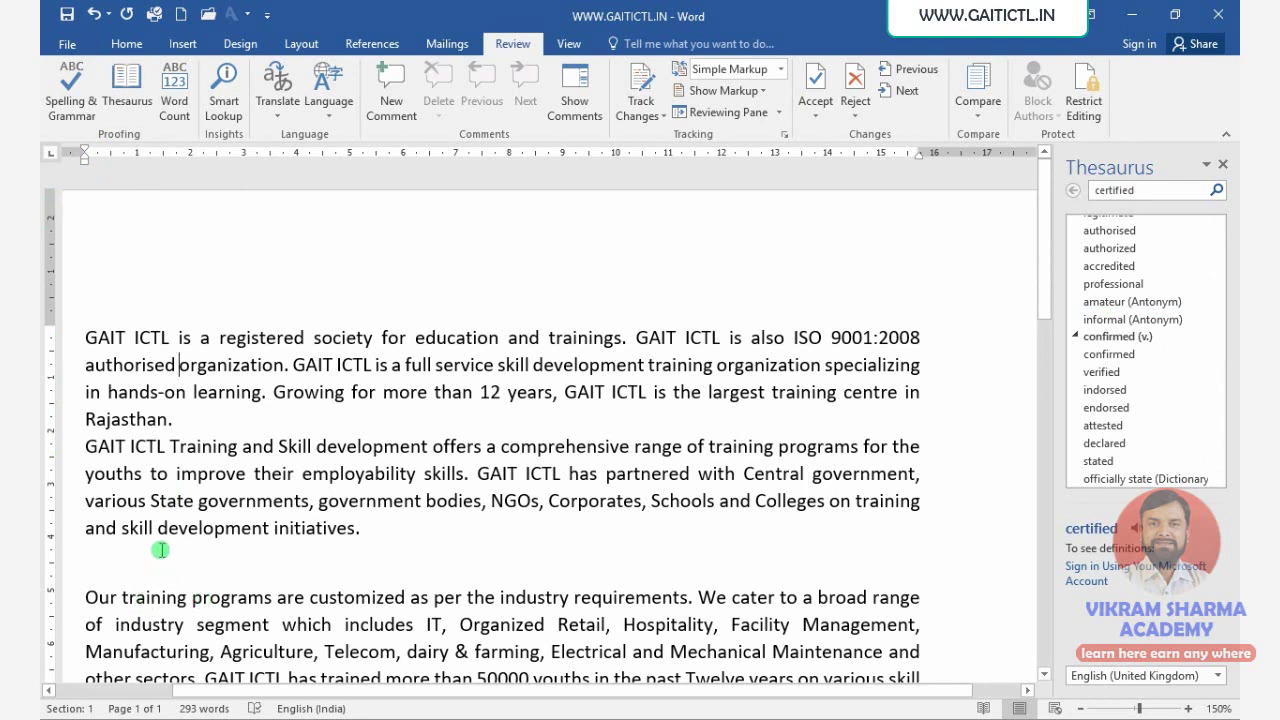
Replace "development" before "initiatives" with "amplification", found under the Thesaurus synonym "elaboration", and close the Thesaurus.
left_click_drag(163, 531, 269, 537)
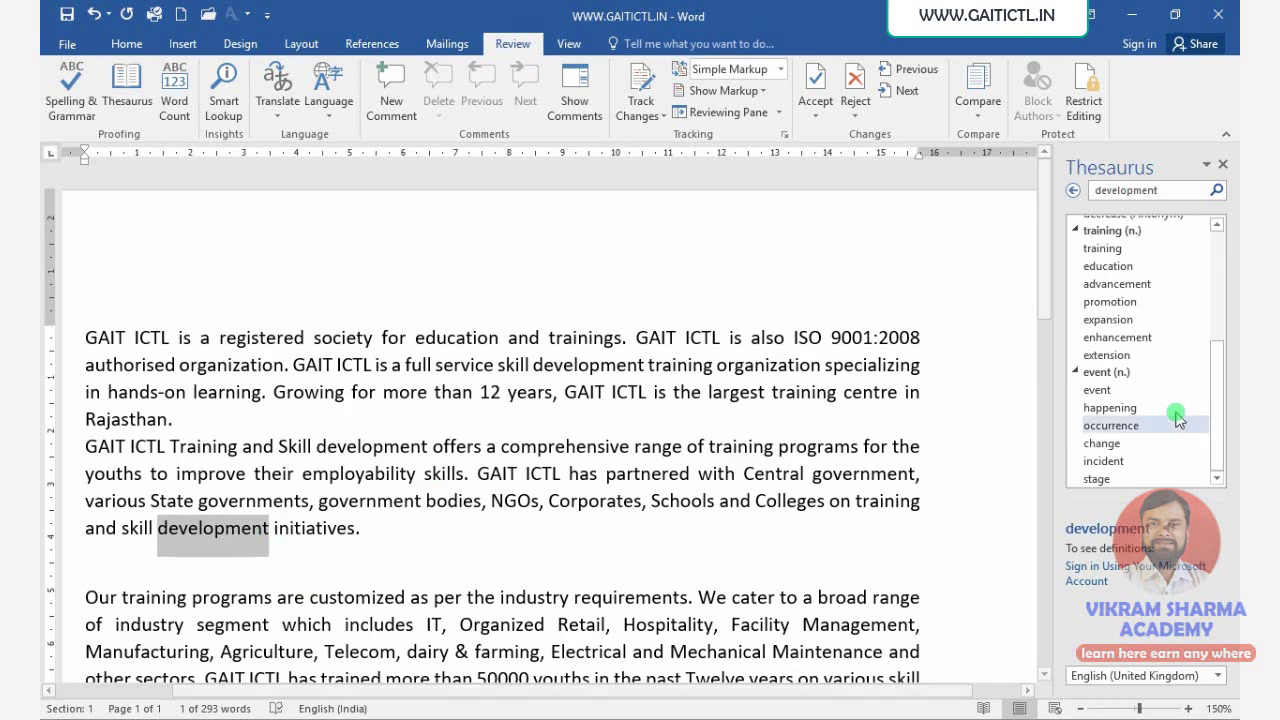
scroll(1168, 403, "up", 3)
scroll(1168, 403, "up", 2)
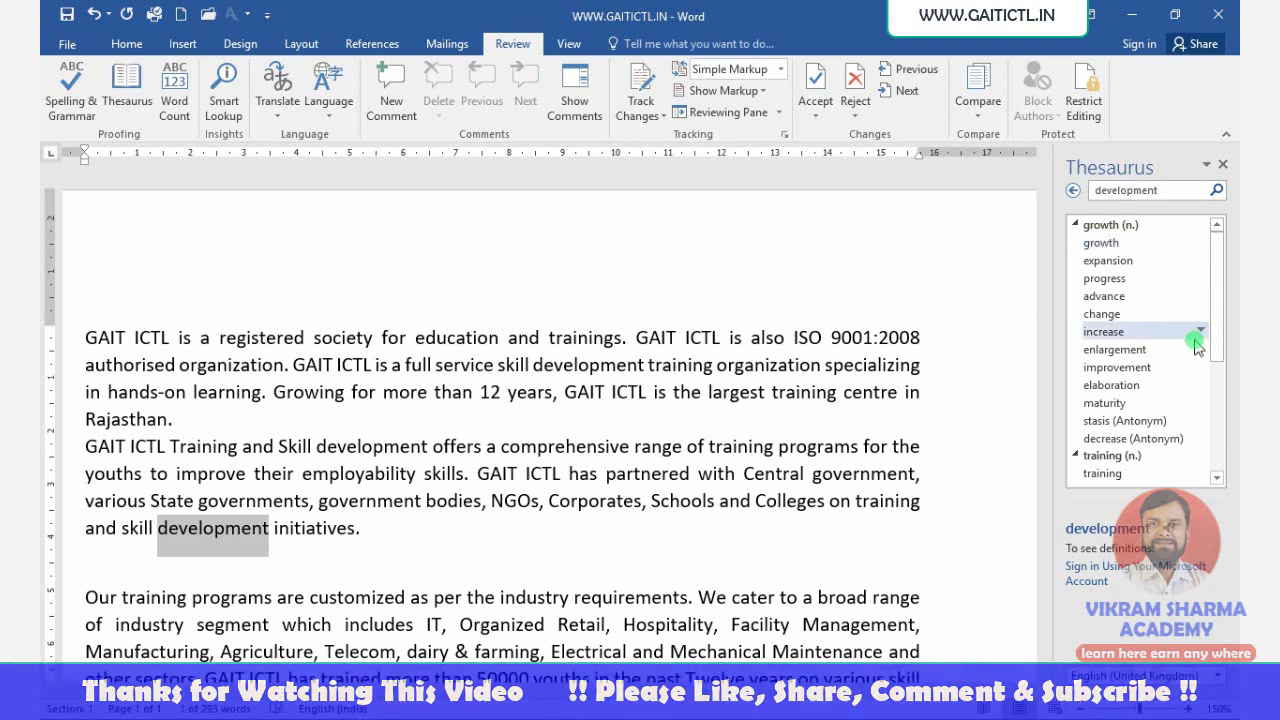
scroll(1150, 395, "down", 1)
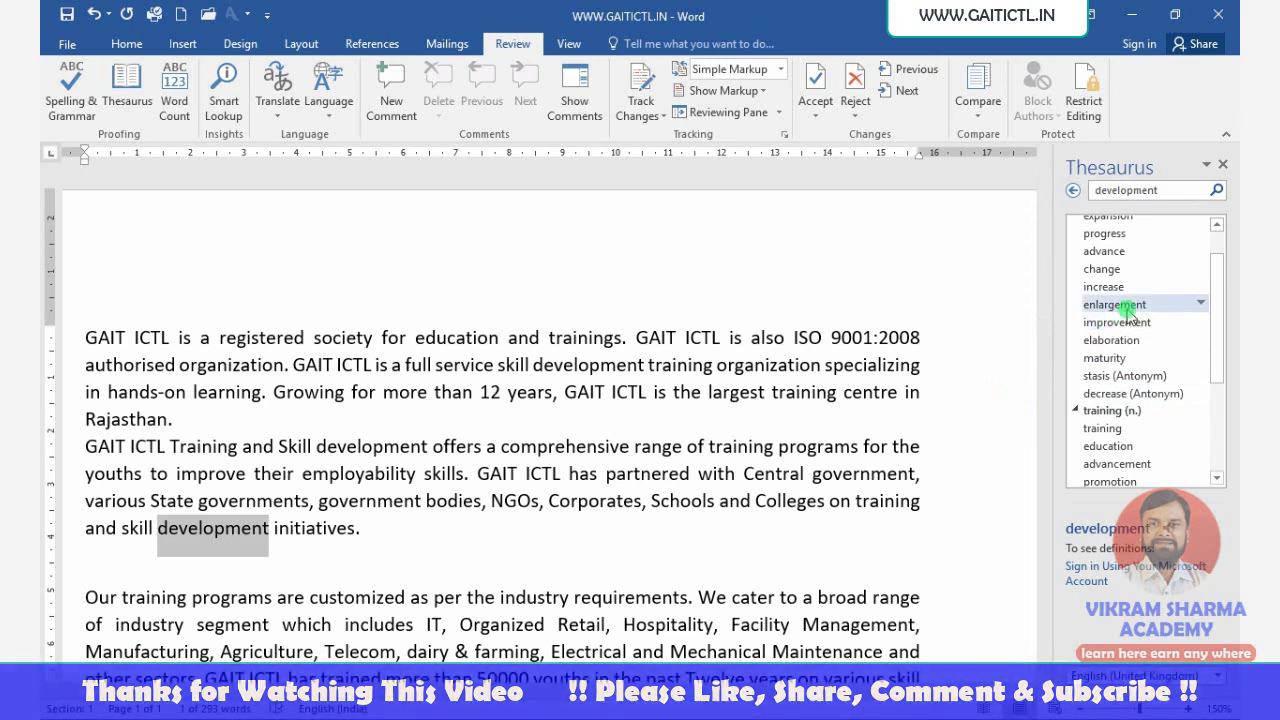
left_click(1192, 341)
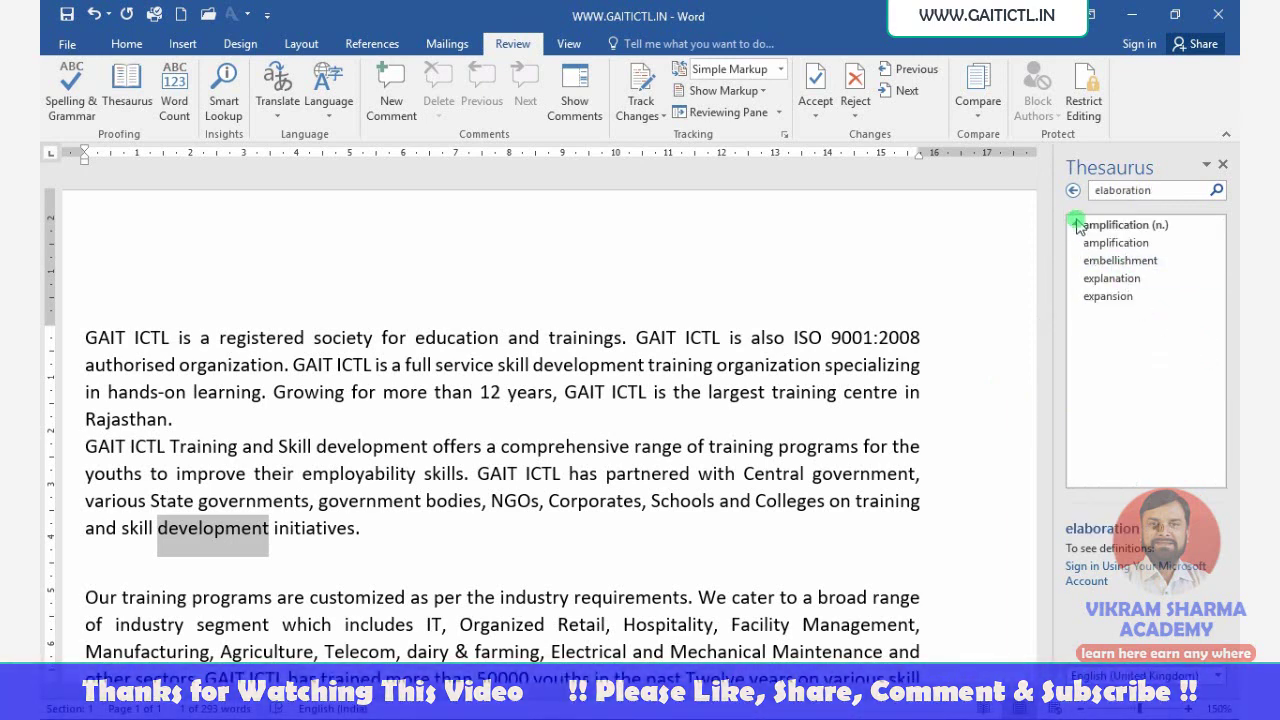
left_click(1216, 244)
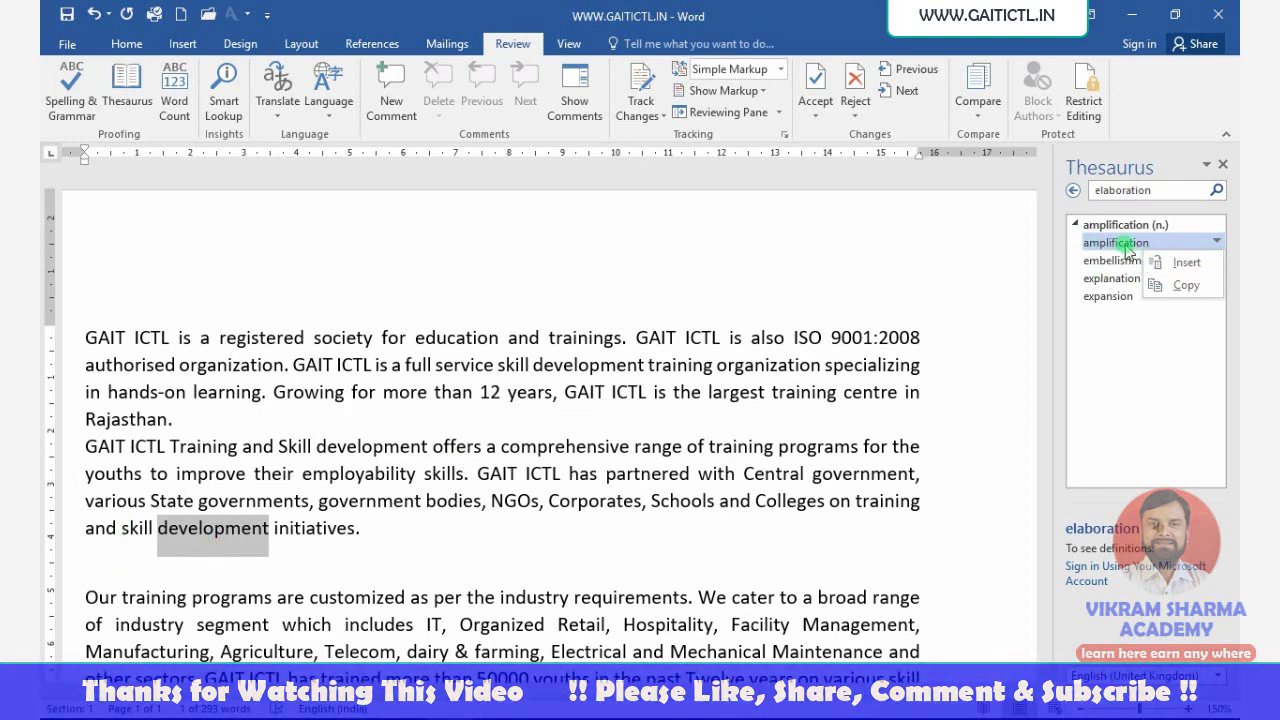
left_click(1182, 262)
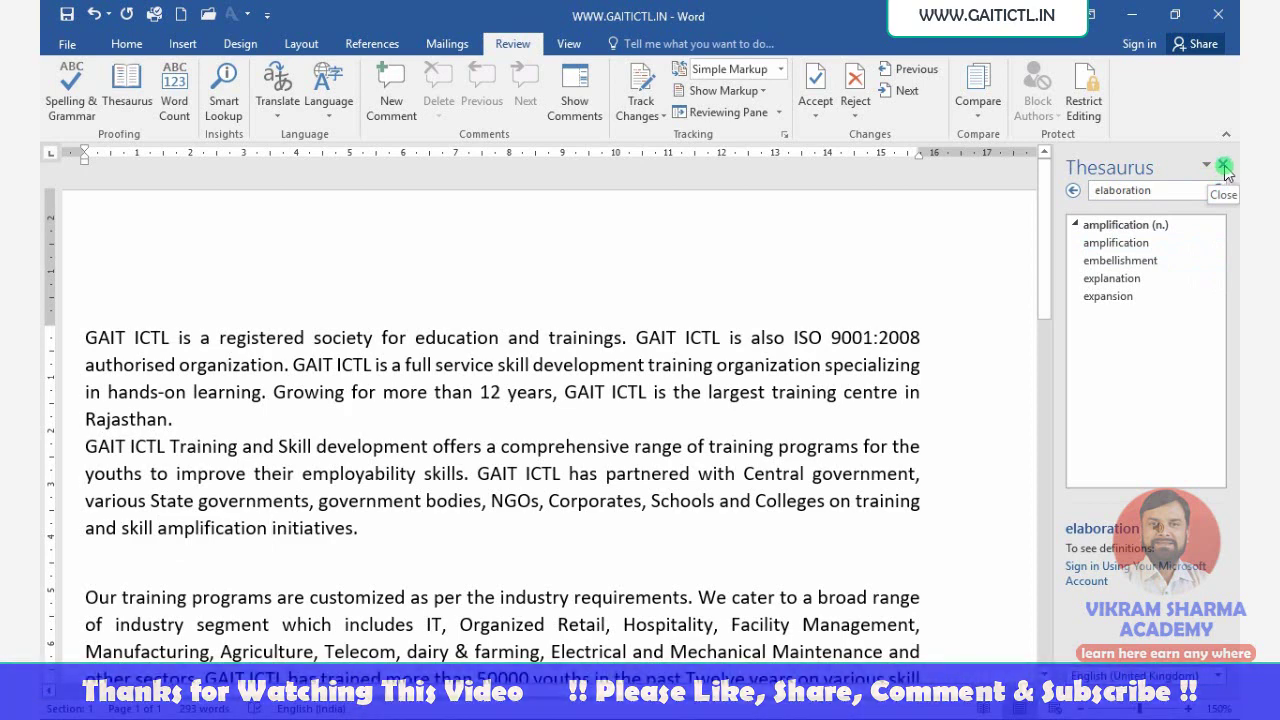
left_click(1225, 170)
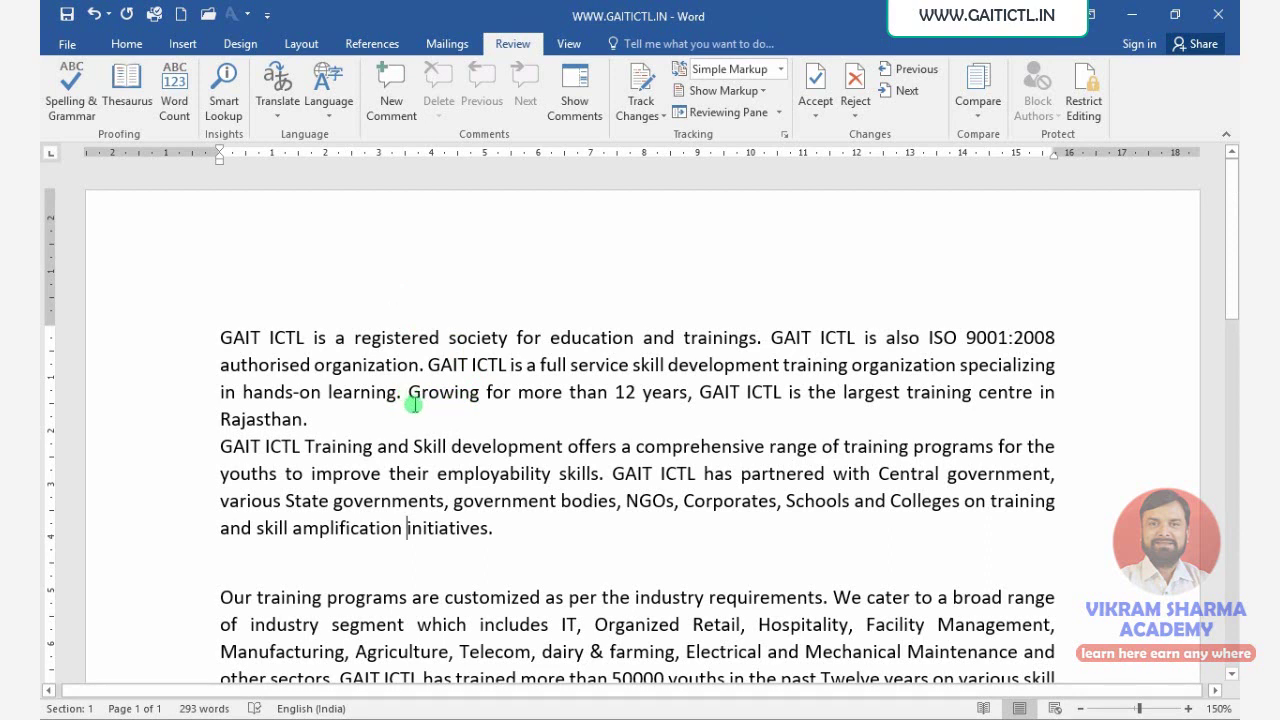
Run Smart Lookup on the word "Growing" in the first paragraph and review its definition and related results.
left_click_drag(407, 396, 482, 397)
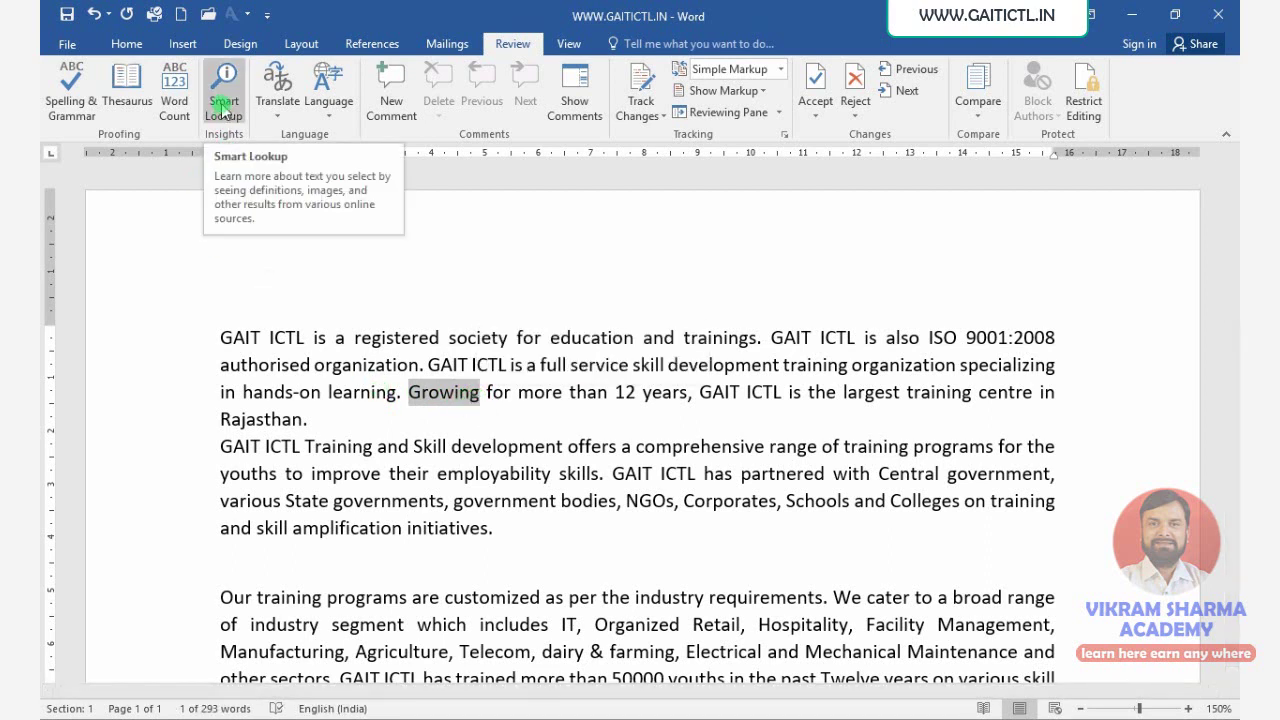
left_click(223, 108)
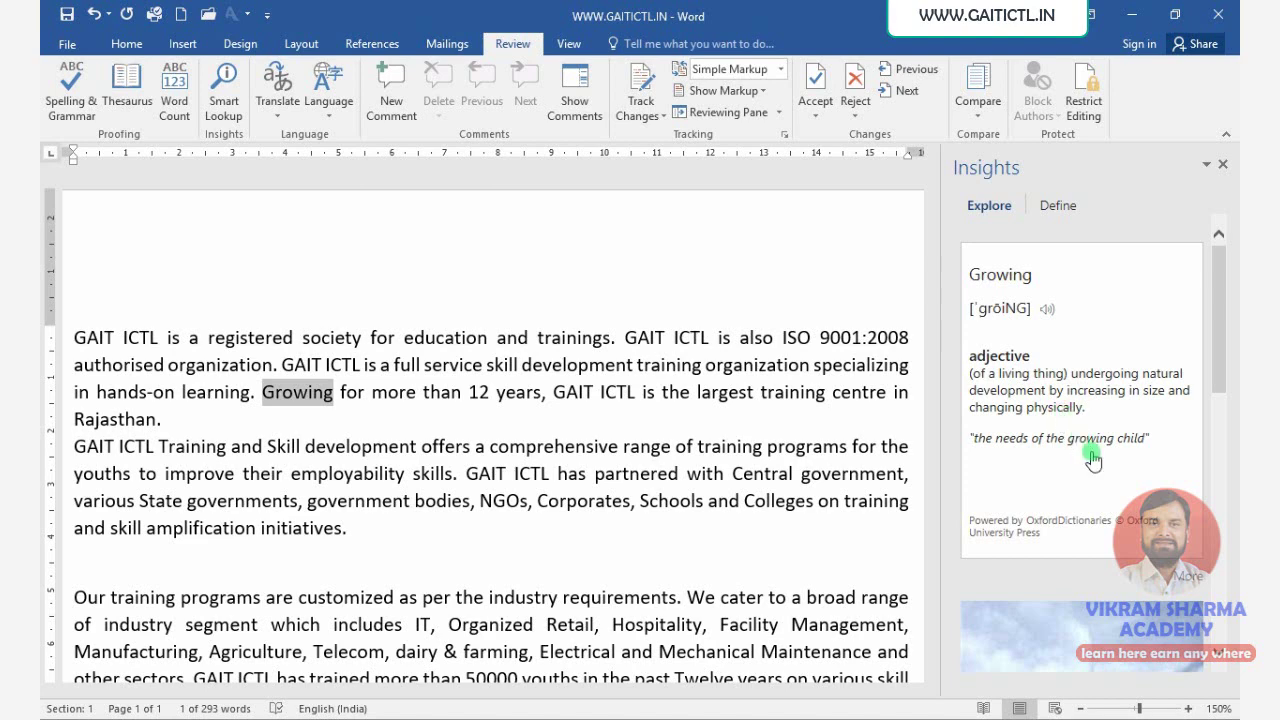
scroll(1093, 458, "down", 3)
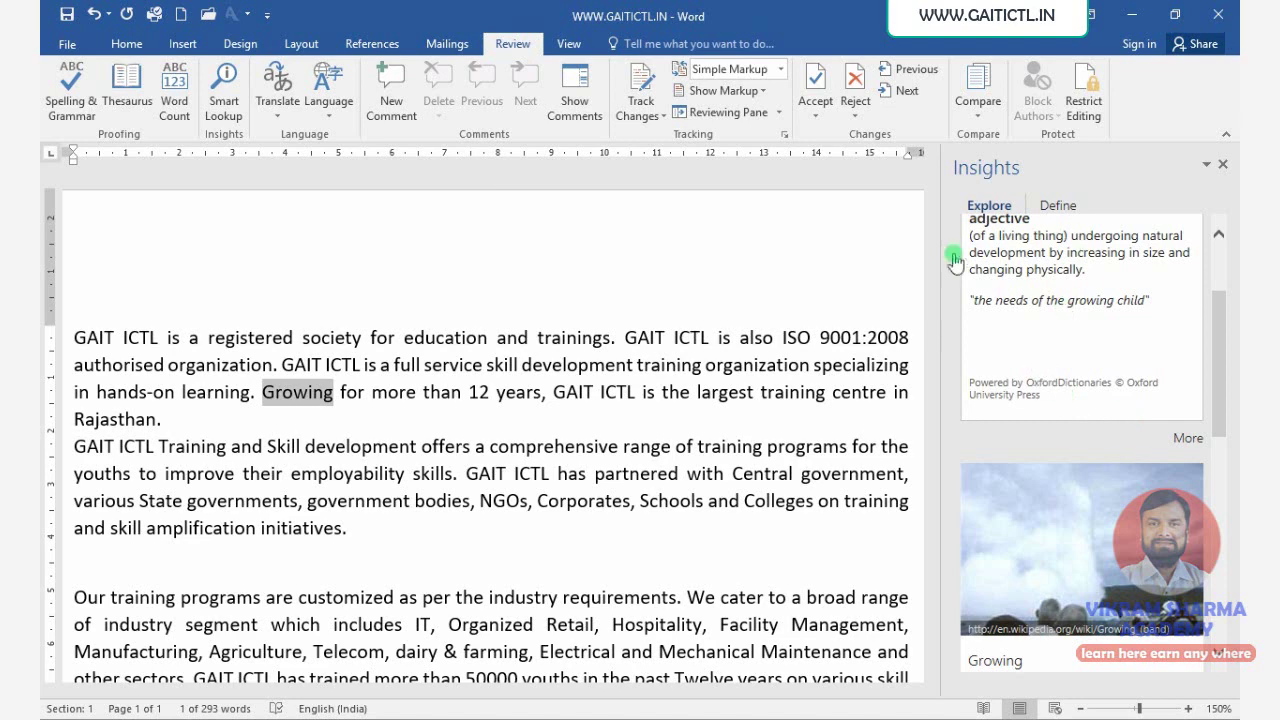
scroll(1125, 470, "up", 3)
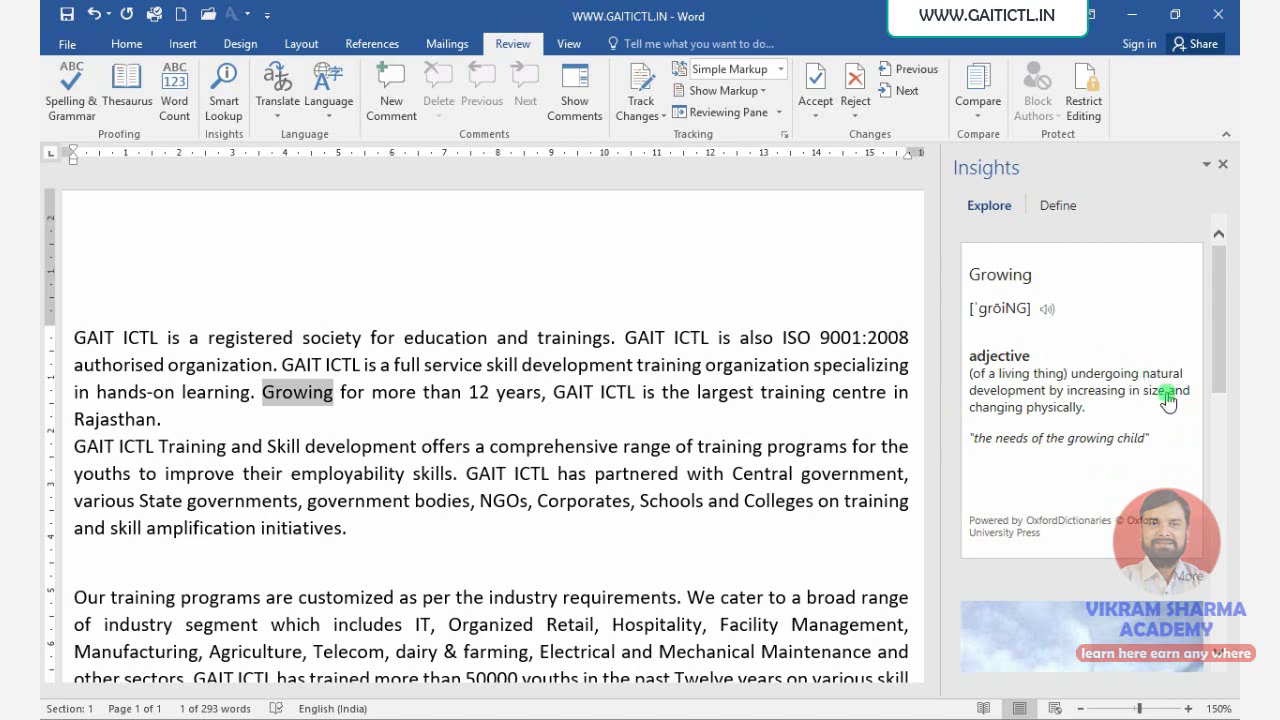
Run Smart Lookup on "training" before "programs" in the second paragraph and review its definition, Wikipedia and web results.
double_click(728, 447)
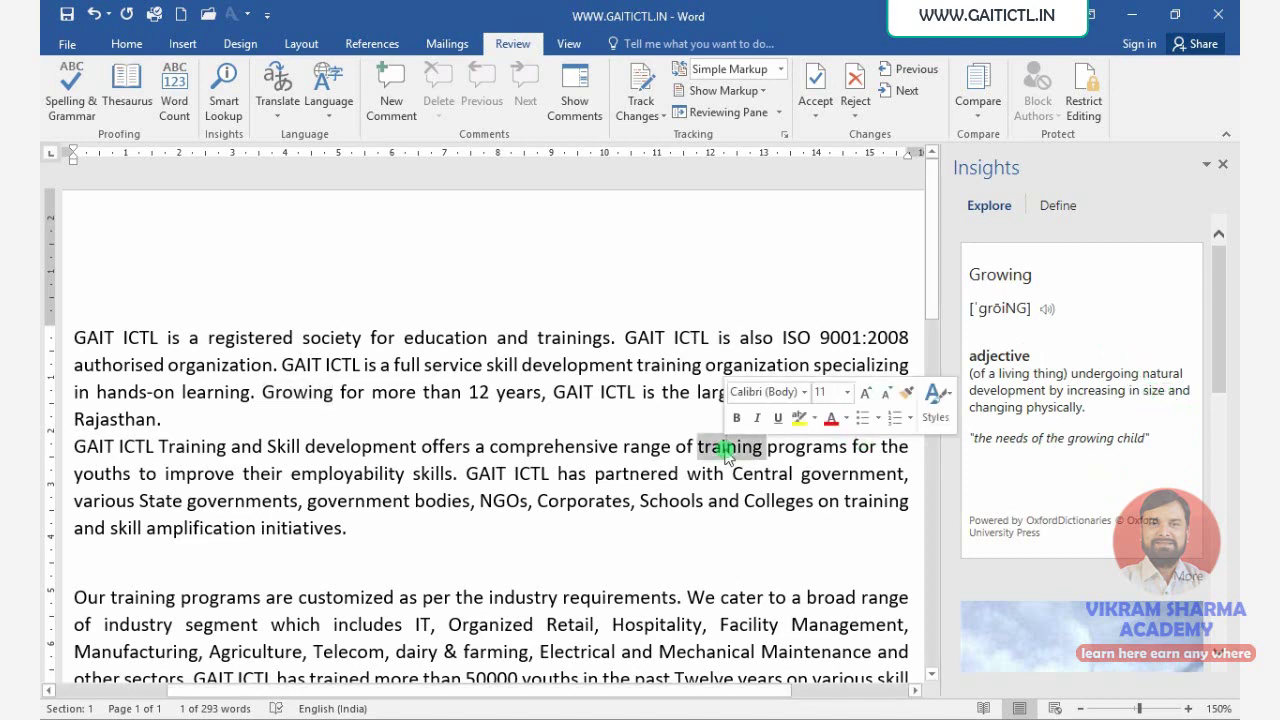
left_click(756, 447)
left_click_drag(699, 447, 764, 450)
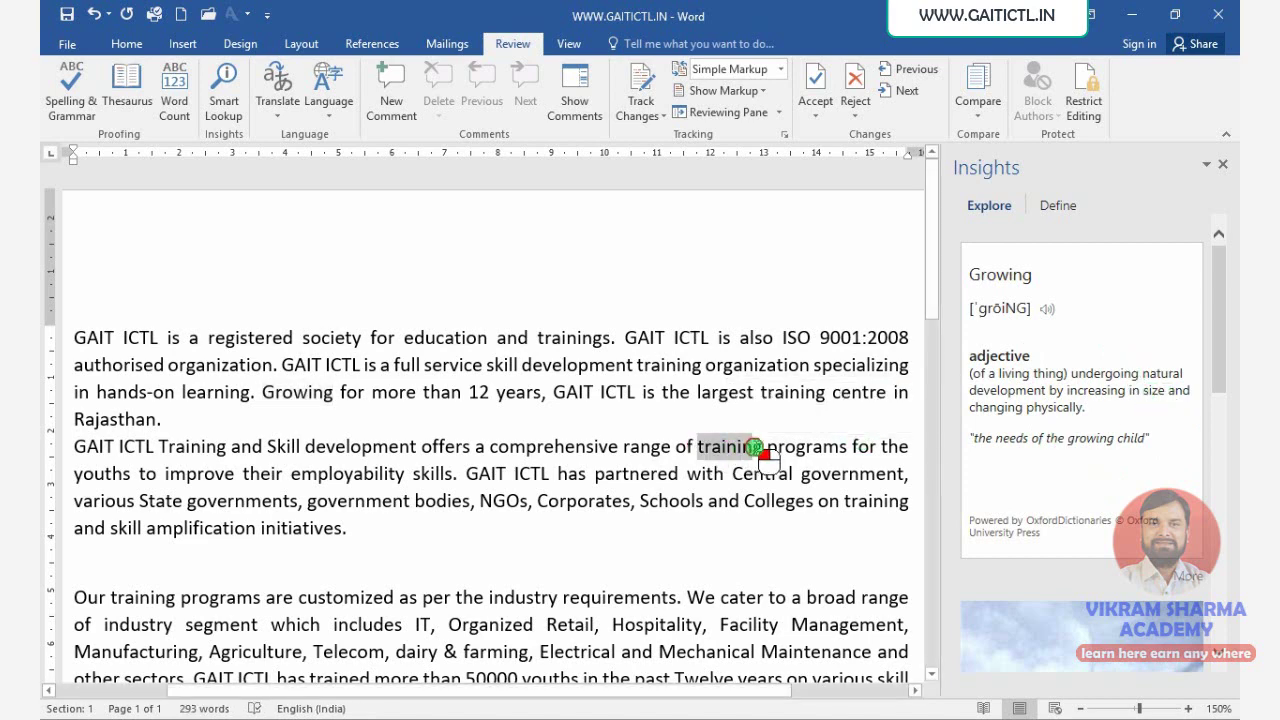
left_click(220, 105)
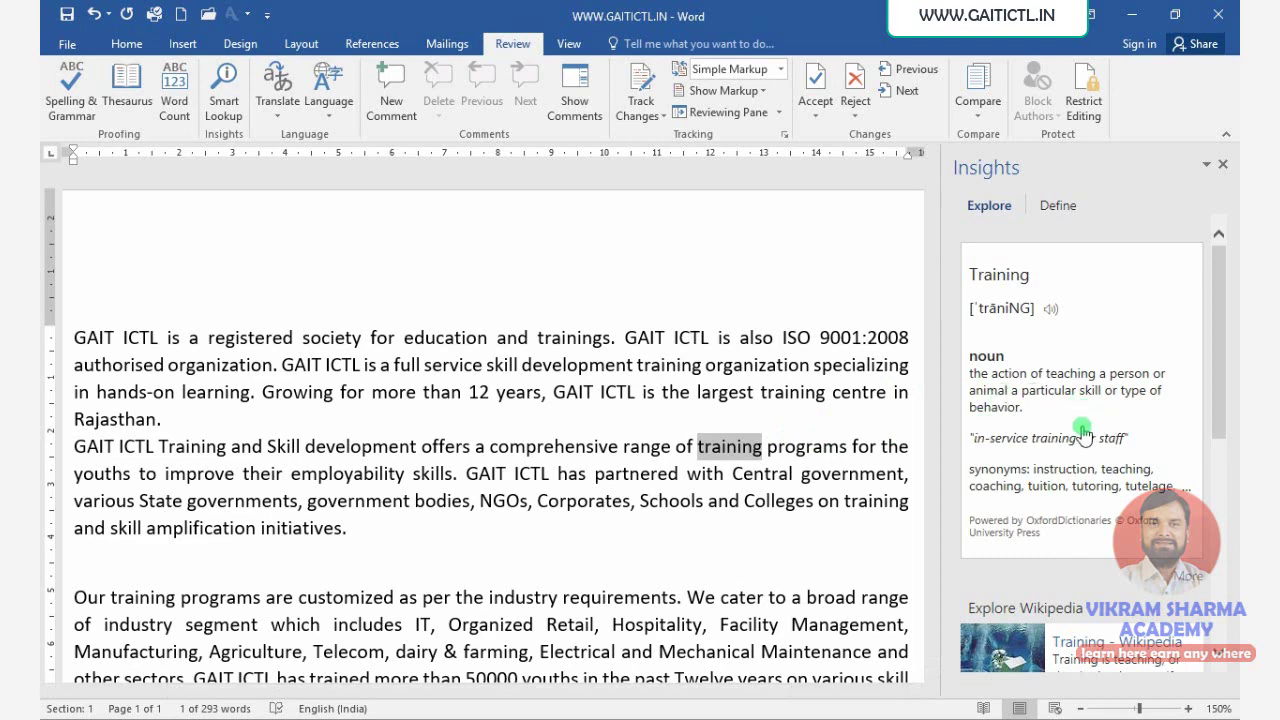
scroll(1088, 445, "down", 5)
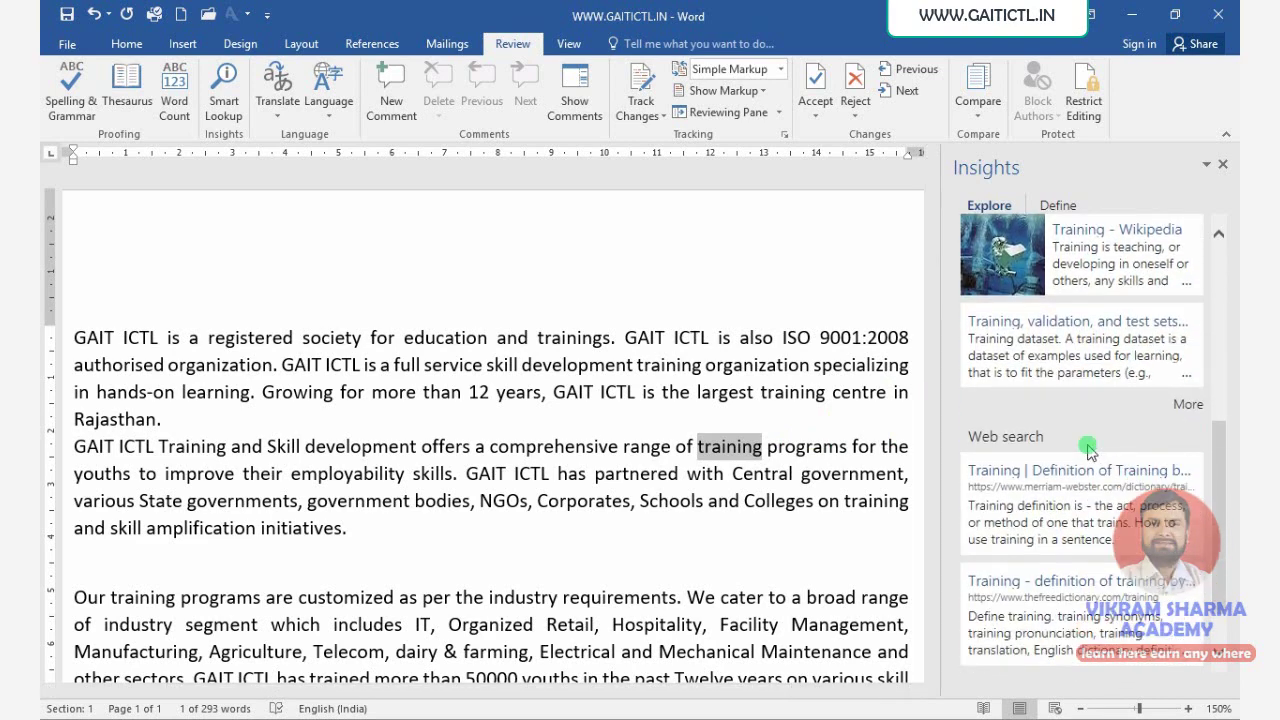
scroll(1088, 452, "down", 1)
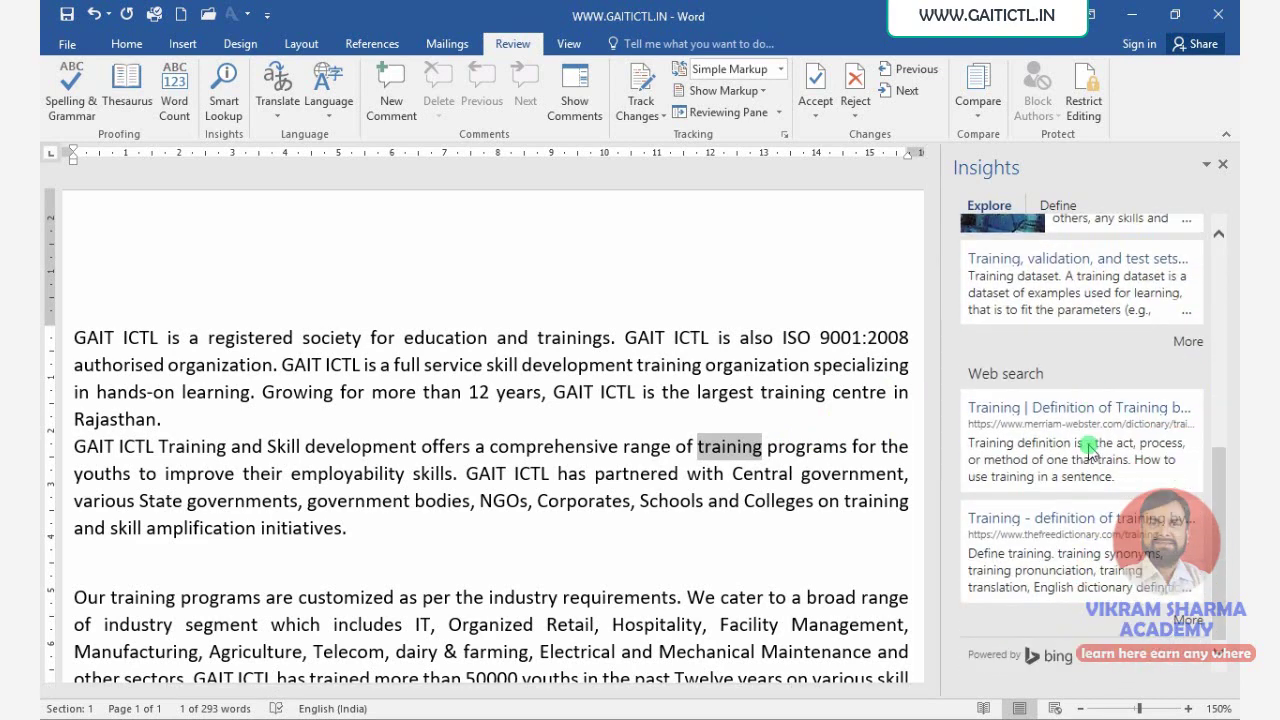
scroll(1090, 450, "up", 4)
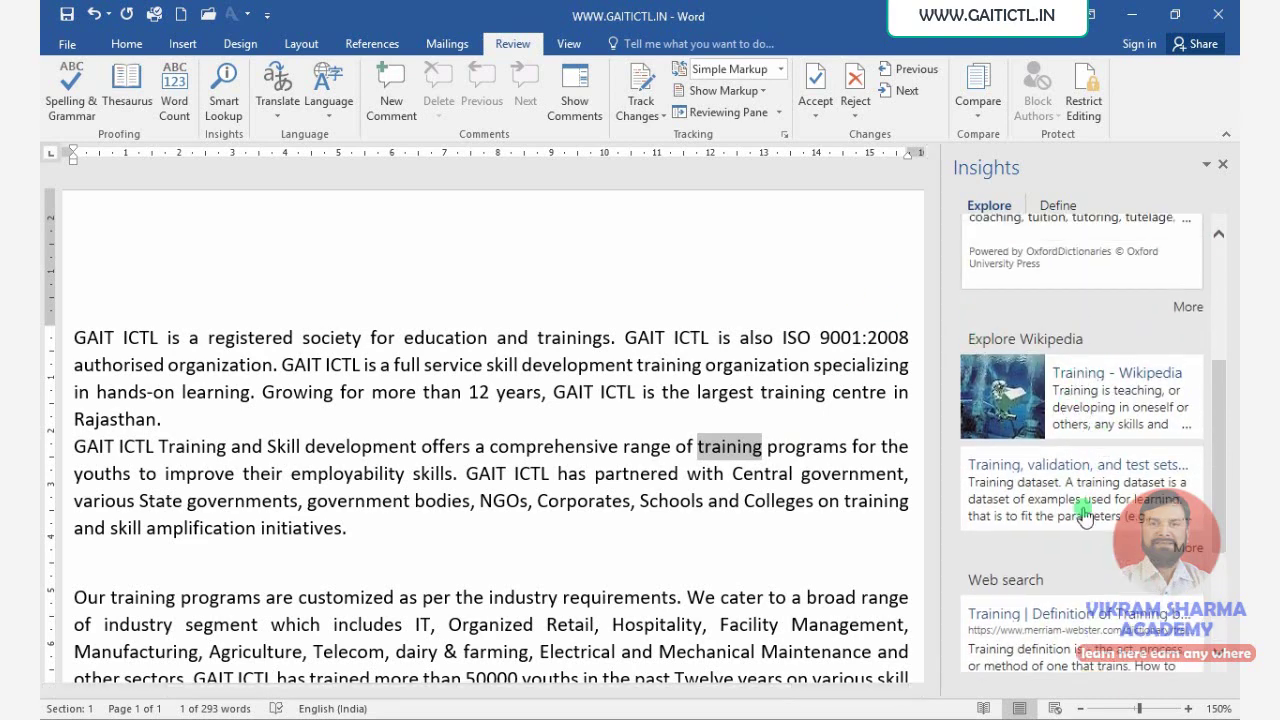
scroll(1085, 510, "down", 2)
scroll(1076, 588, "down", 1)
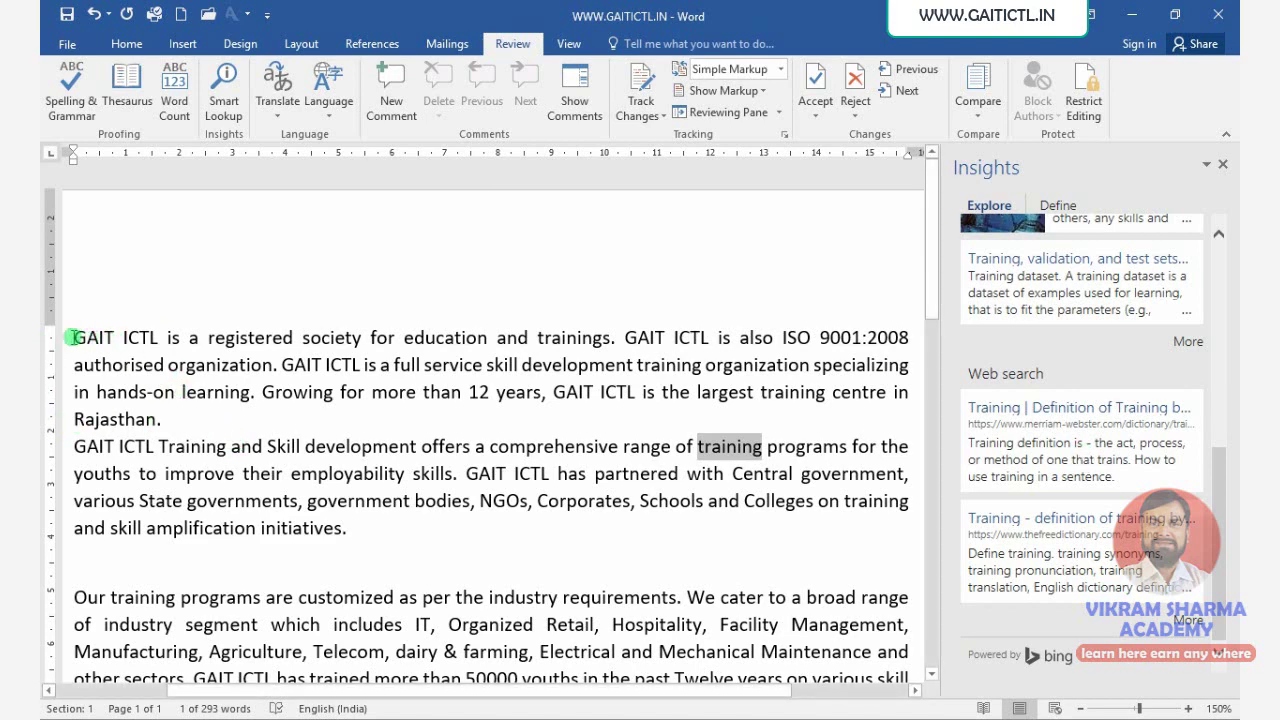
Run Smart Lookup on "GAIT ICTL" at the start of the document and browse the expanded list of web search results.
left_click_drag(73, 337, 161, 337)
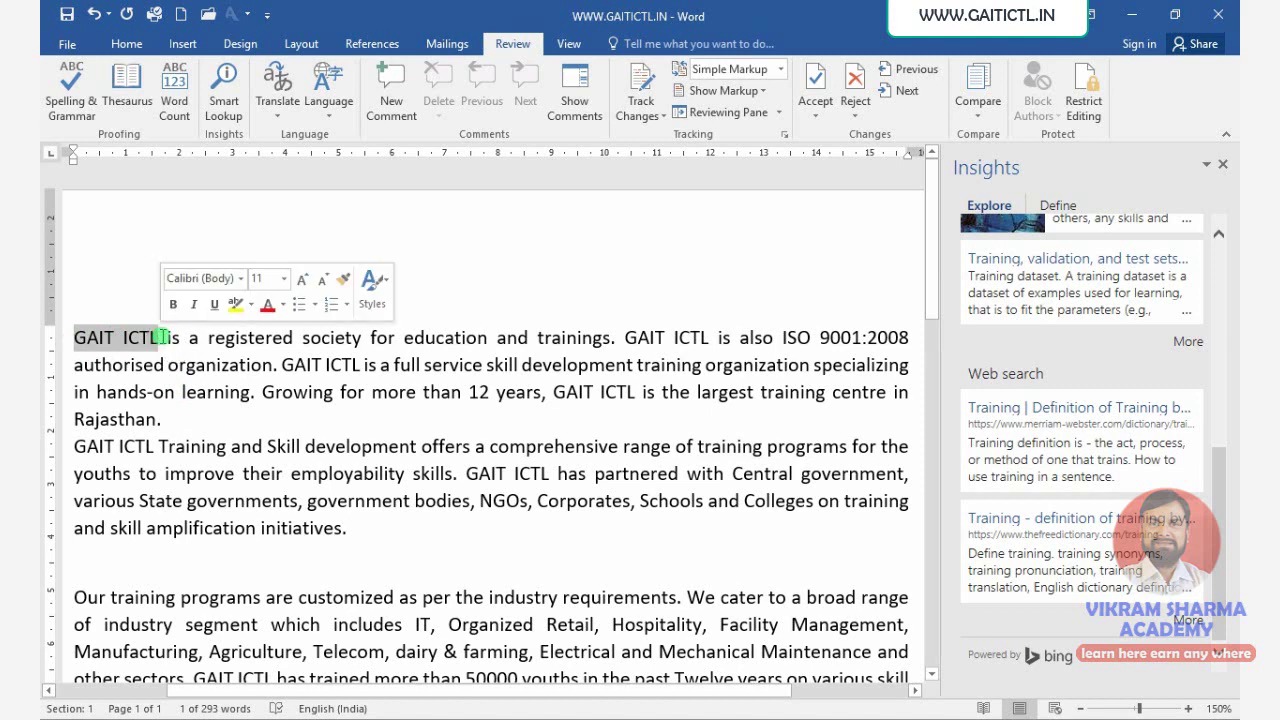
left_click(225, 108)
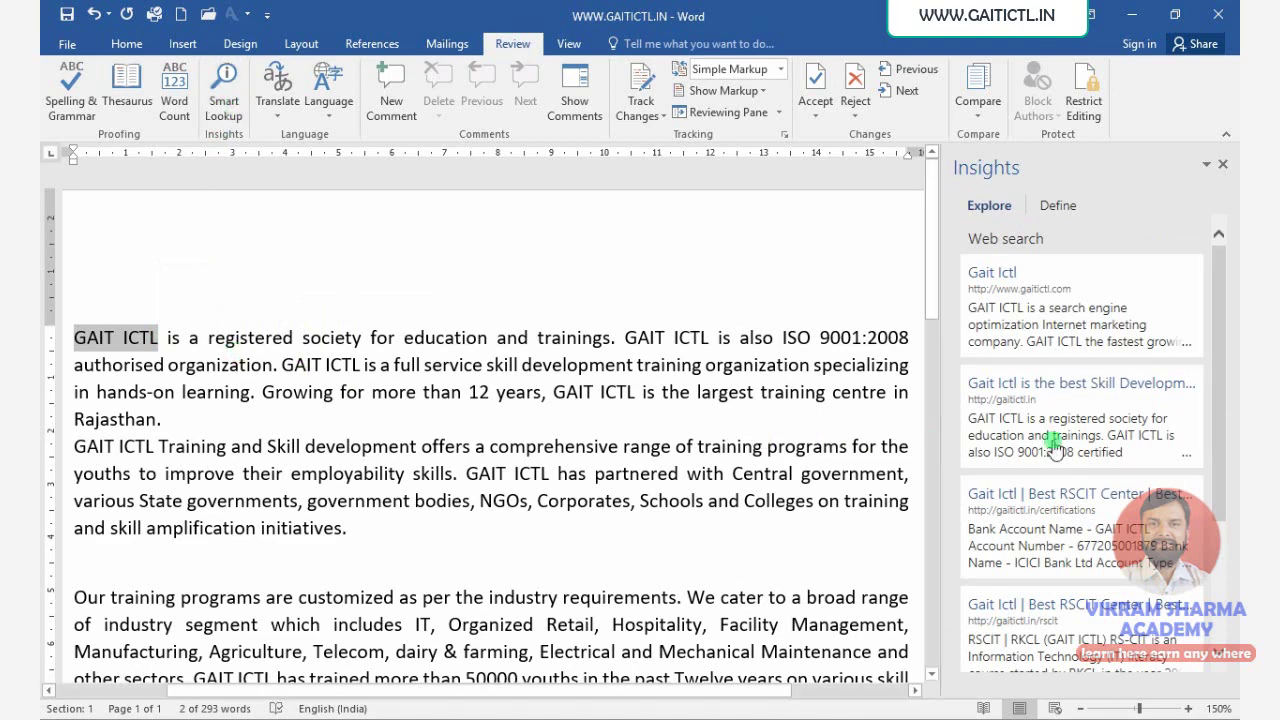
scroll(1085, 437, "down", 4)
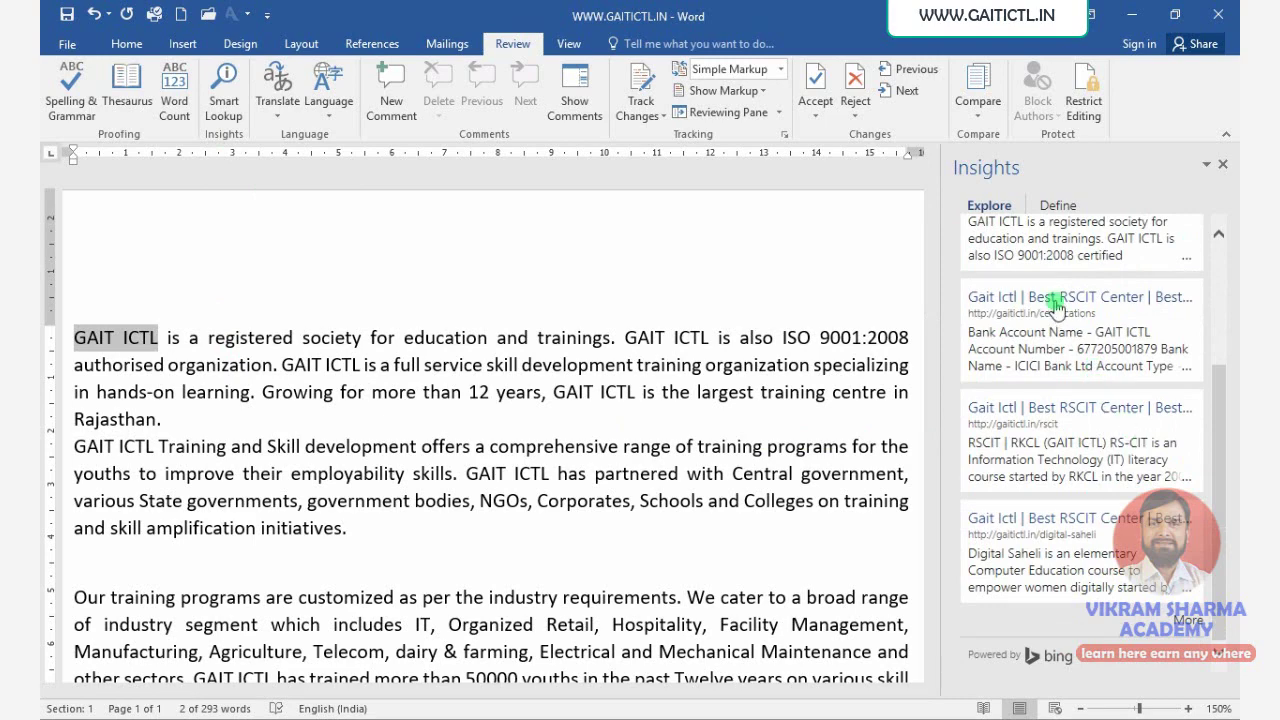
left_click(1192, 622)
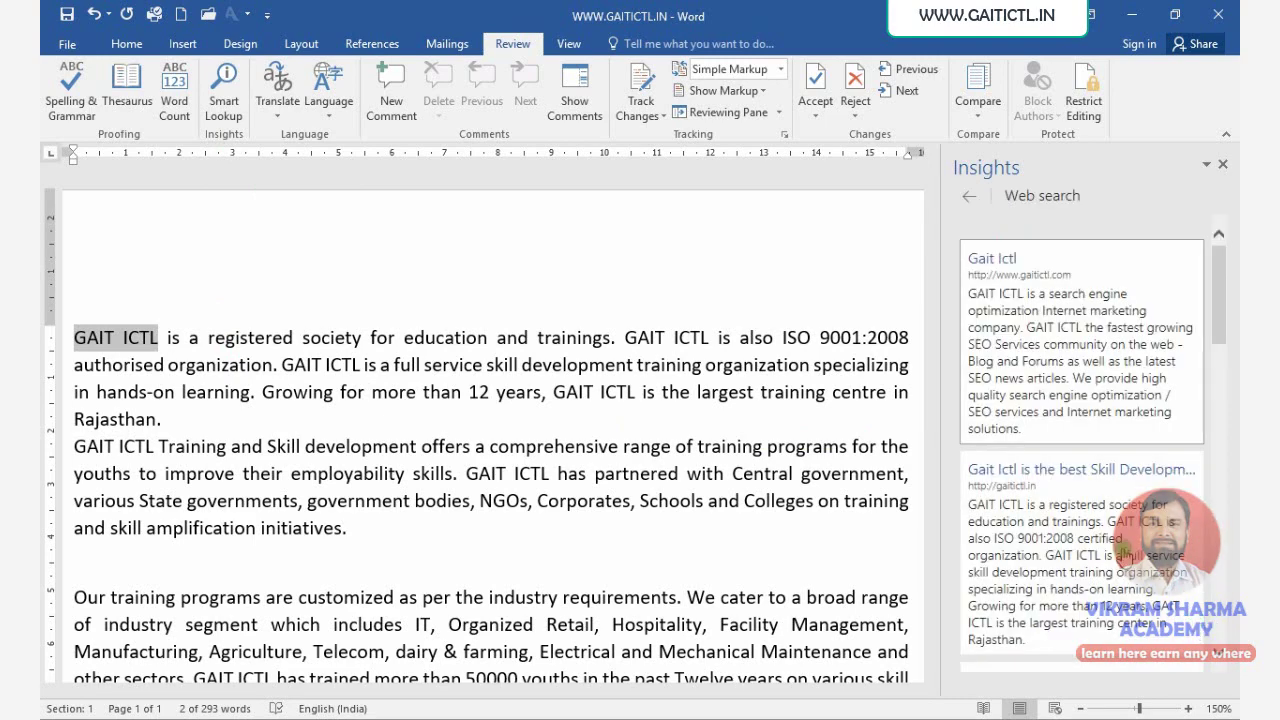
scroll(1113, 540, "down", 10)
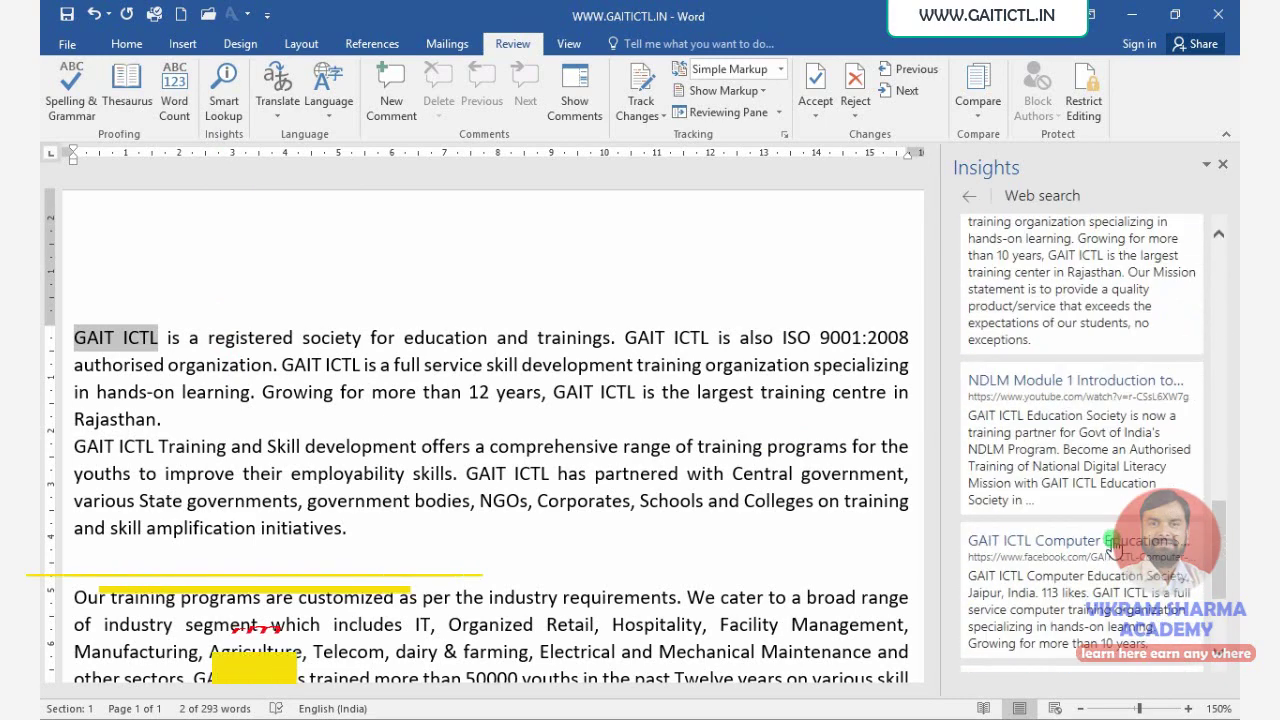
scroll(1115, 568, "up", 5)
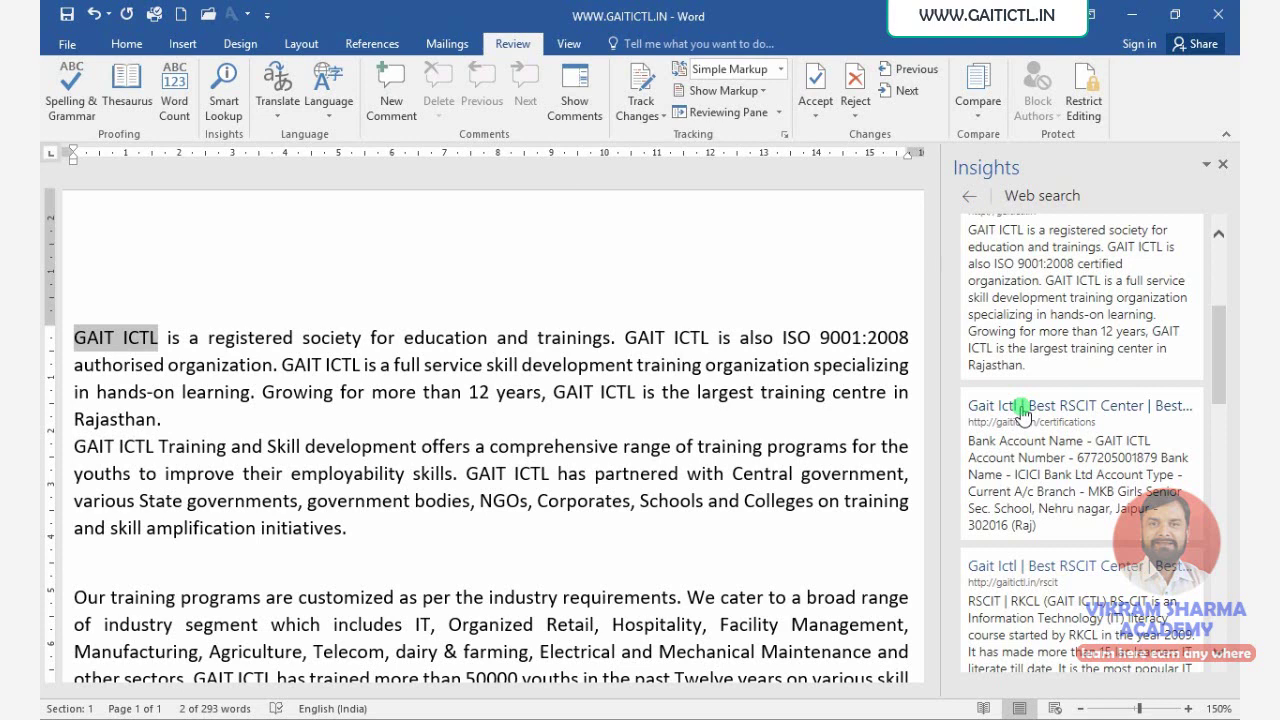
Open the gaitictl.in/certifications result in the browser, look through the page down to its footer, and go to the site's home page.
left_click(1021, 409)
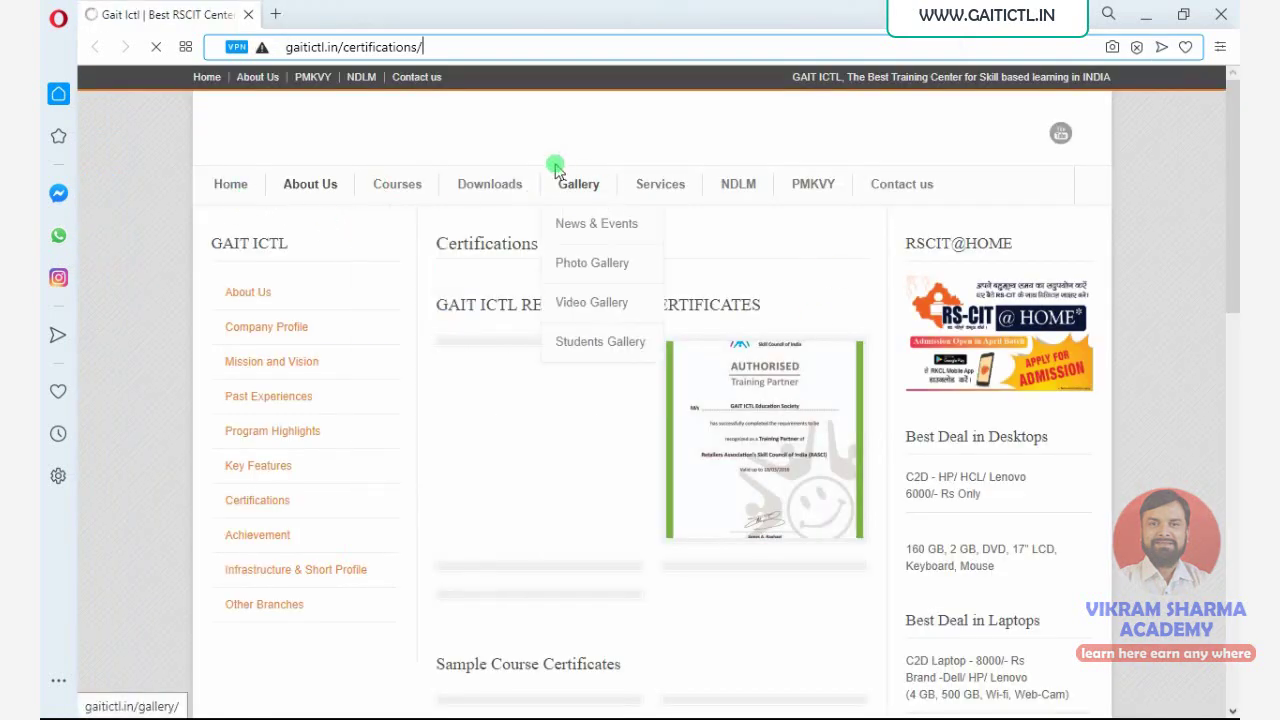
left_click(250, 195)
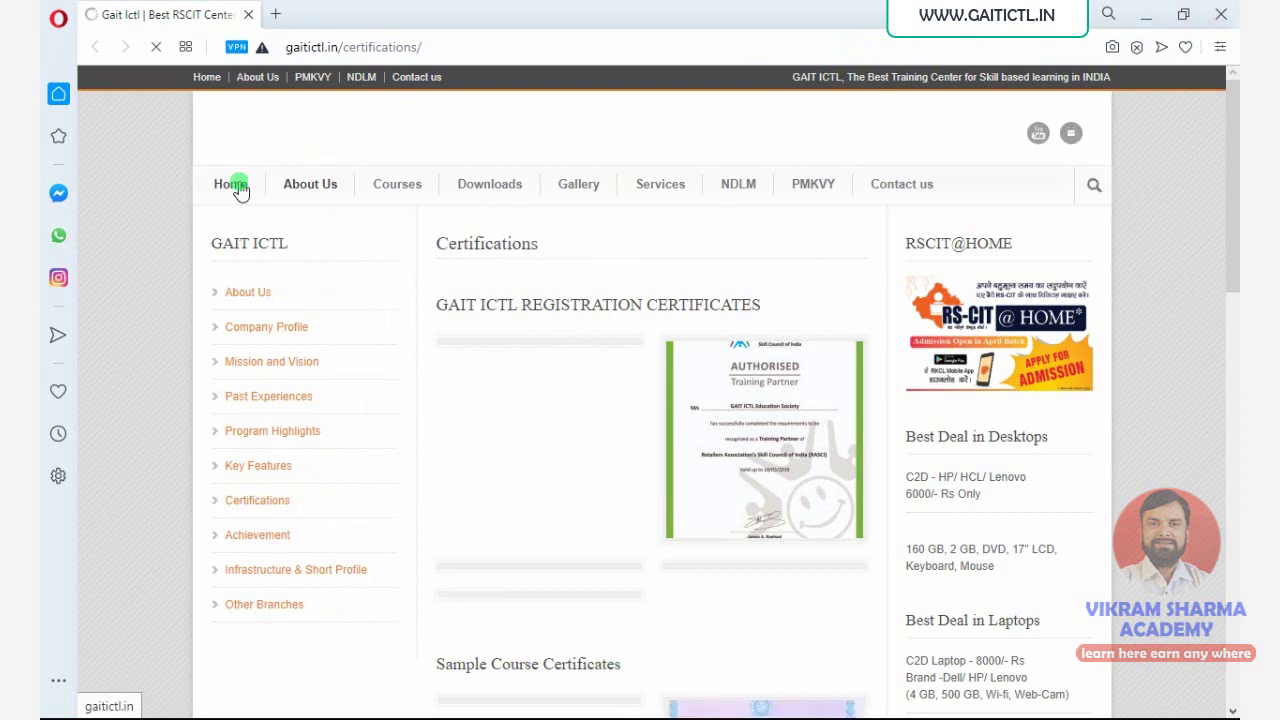
scroll(360, 294, "down", 15)
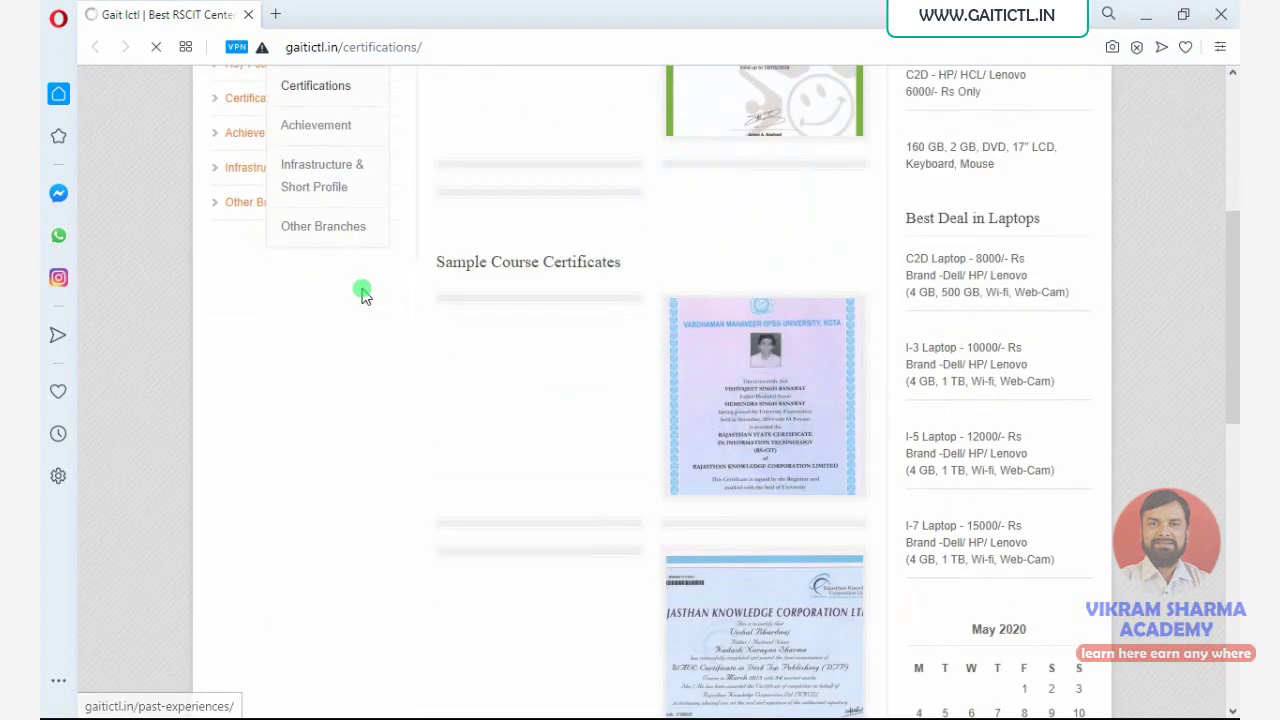
scroll(471, 298, "down", 2)
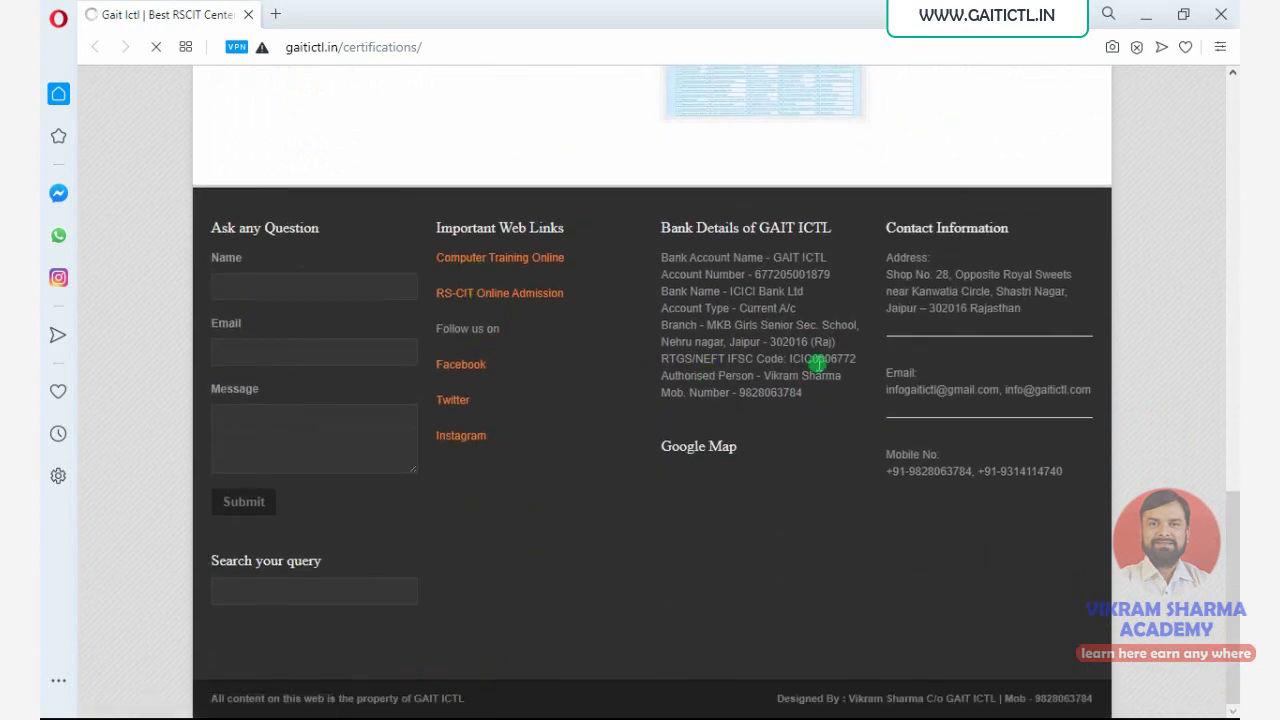
scroll(603, 371, "up", 15)
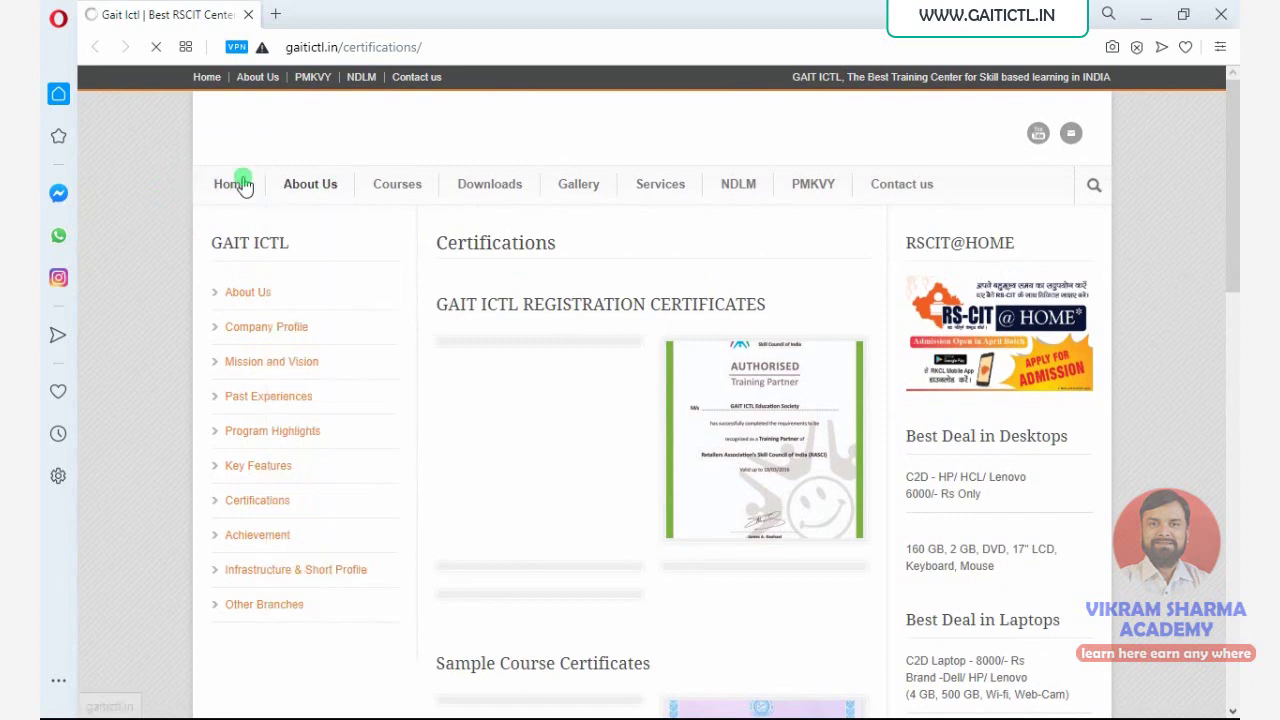
mouse_move(322, 203)
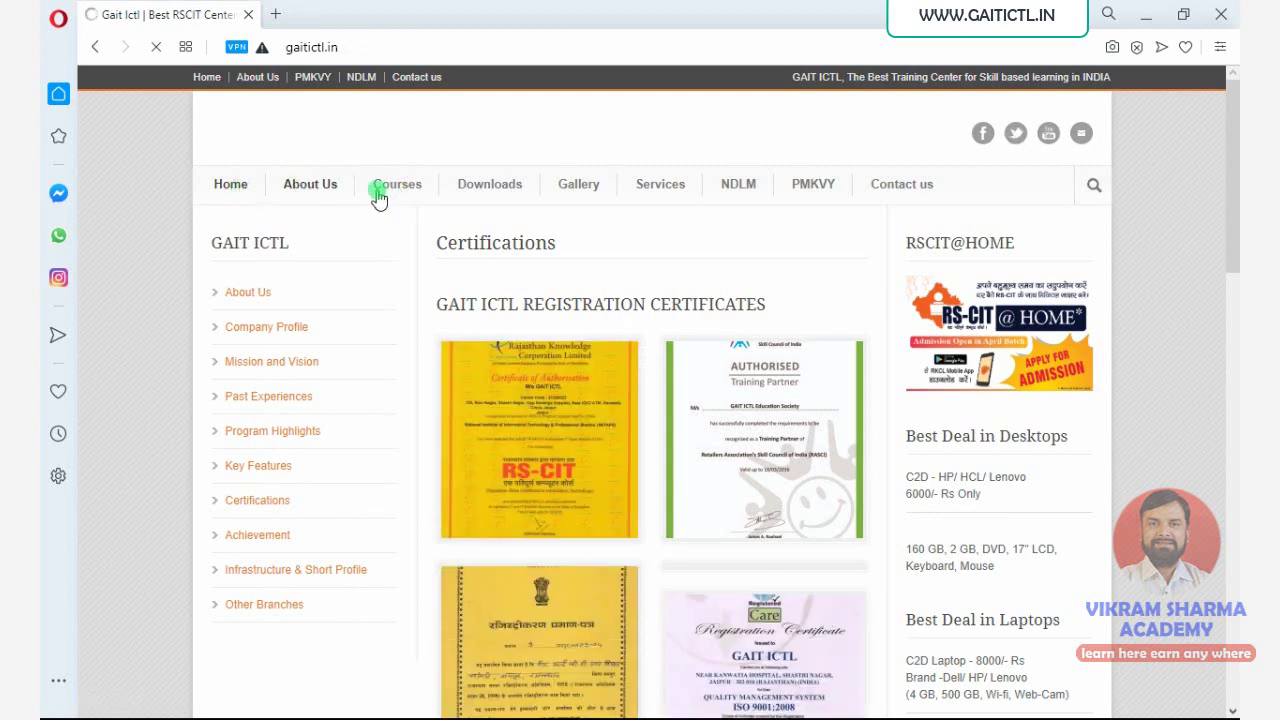
left_click(318, 192)
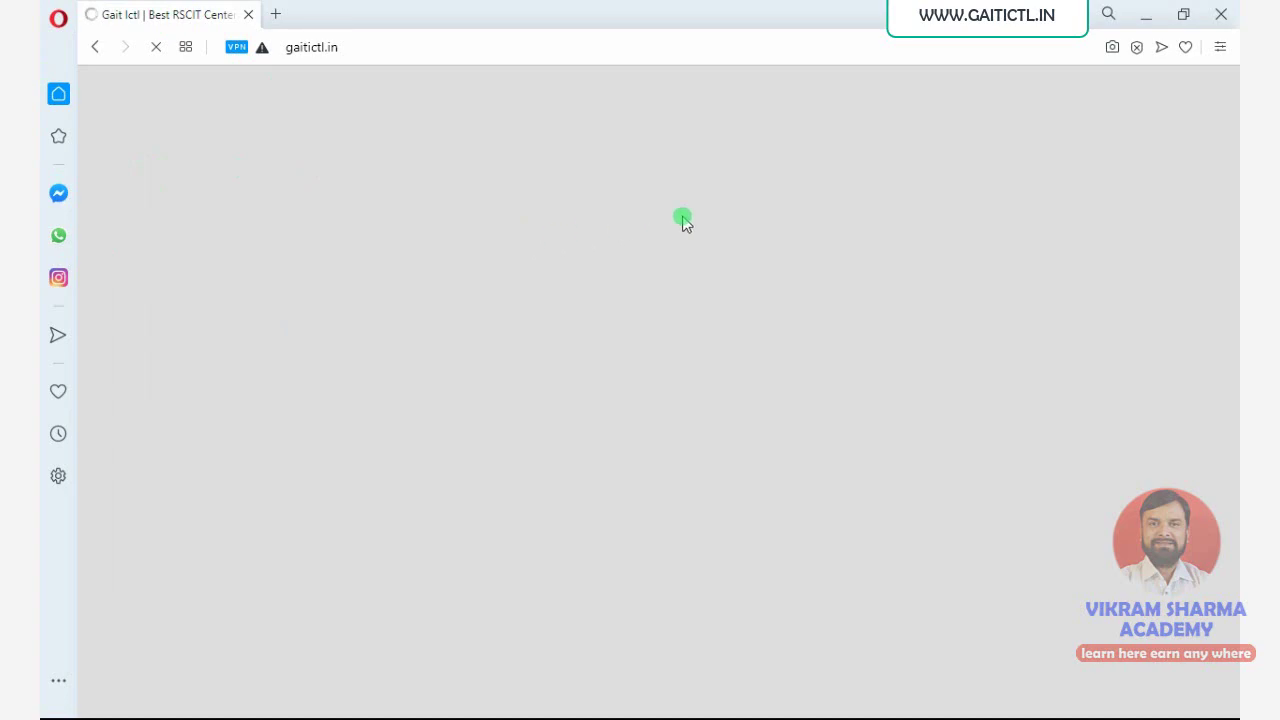
Switch back to the Word document, close the Insights results, and deselect "GAIT ICTL".
left_click(1145, 17)
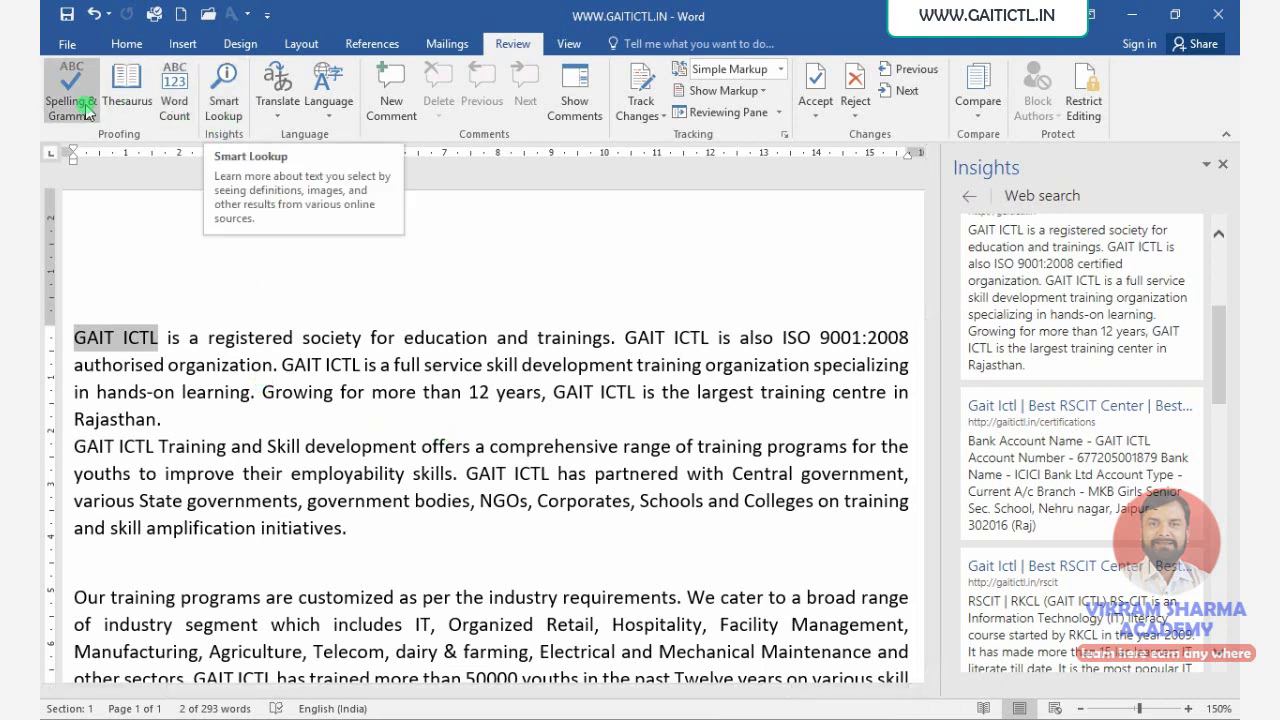
left_click(1222, 164)
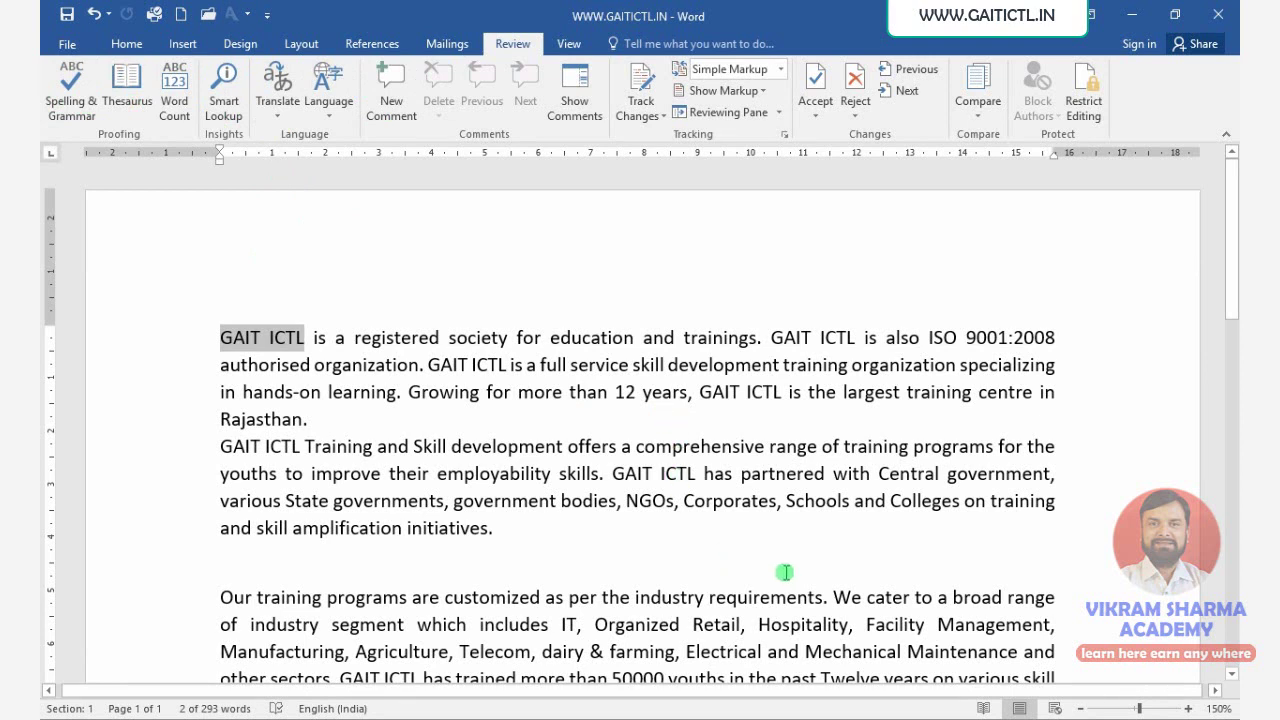
left_click(530, 540)
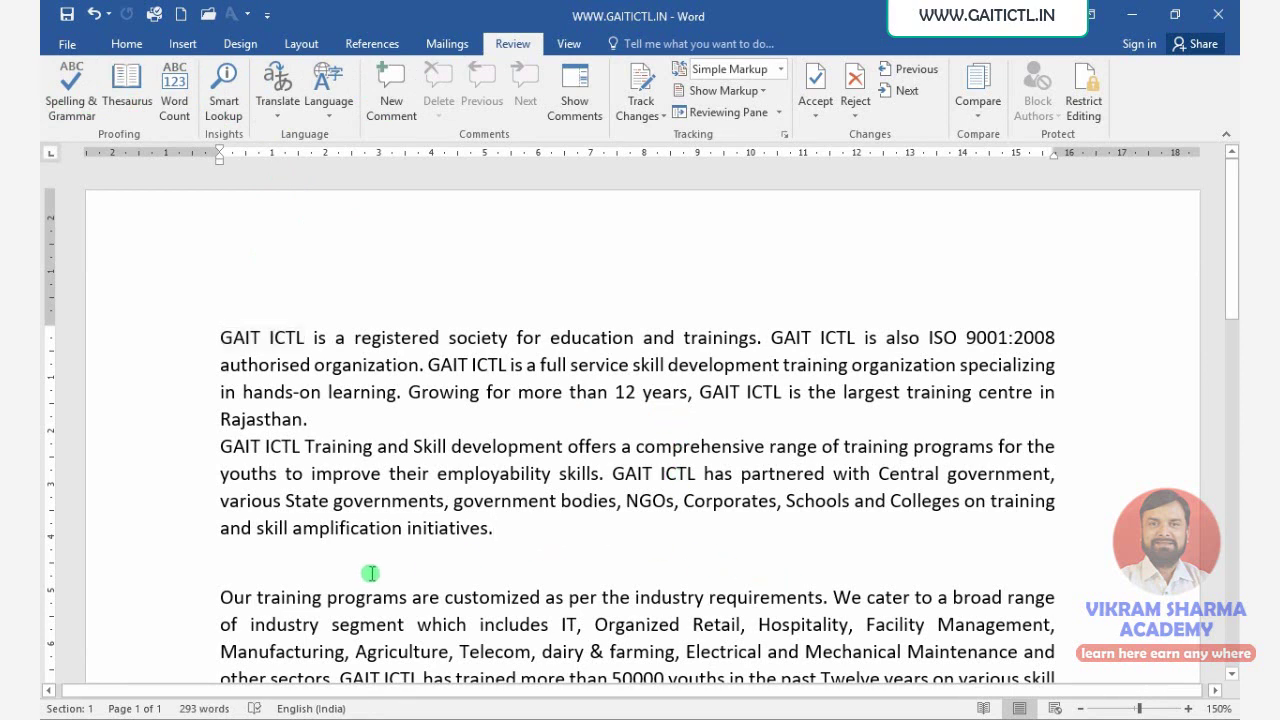